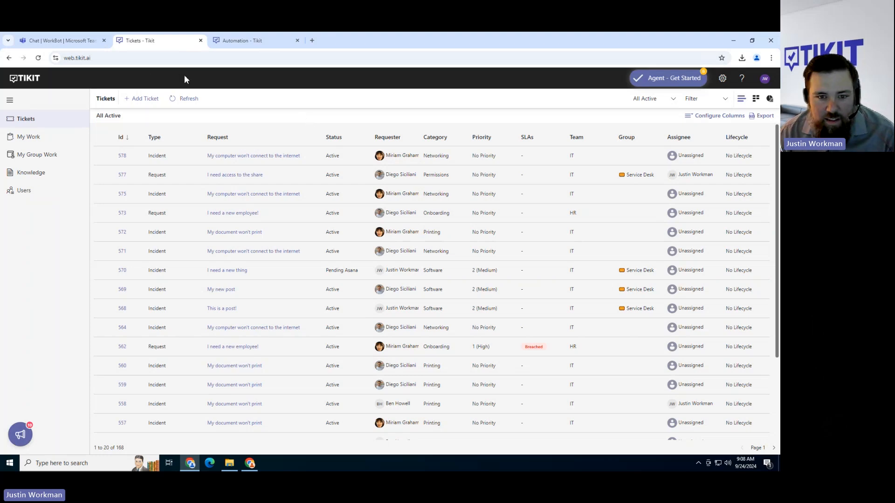
pyautogui.click(285, 160)
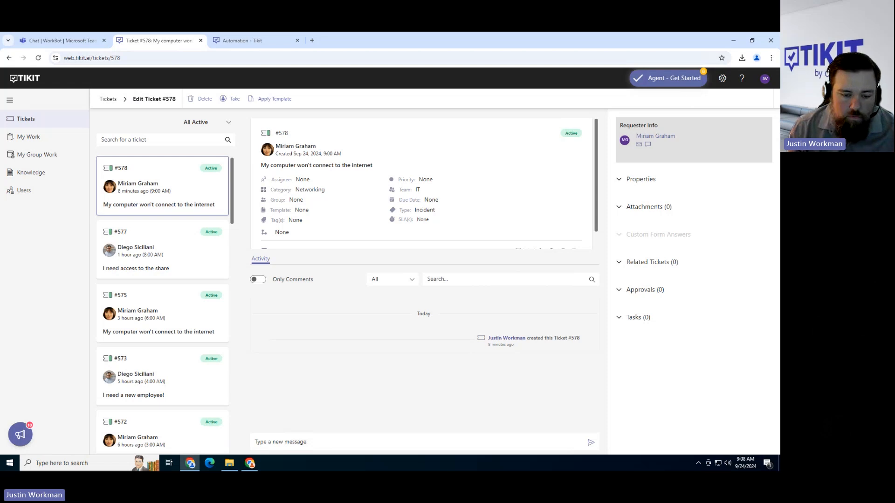
pyautogui.click(330, 445)
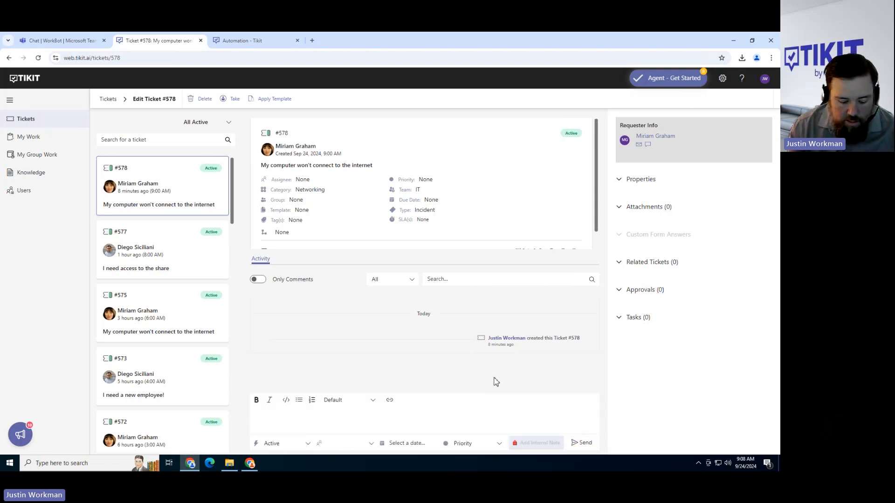
pyautogui.write('@')
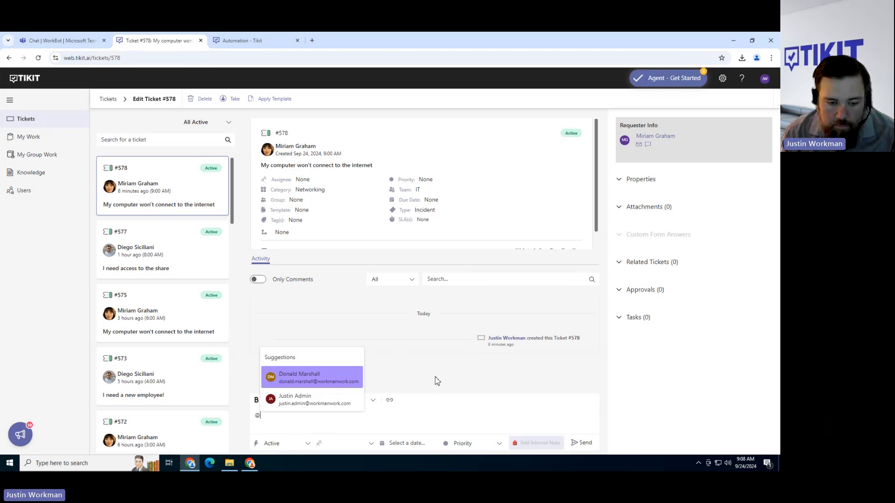
pyautogui.click(322, 383)
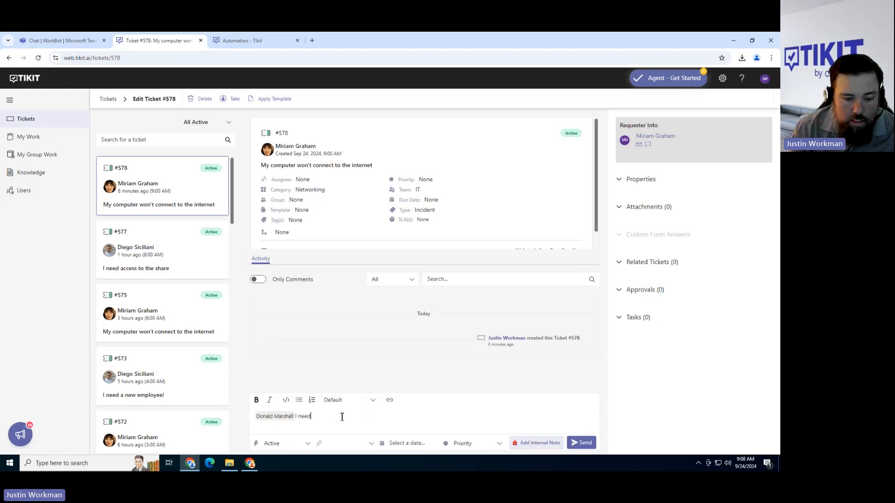
pyautogui.write('I need some help with this ticket!')
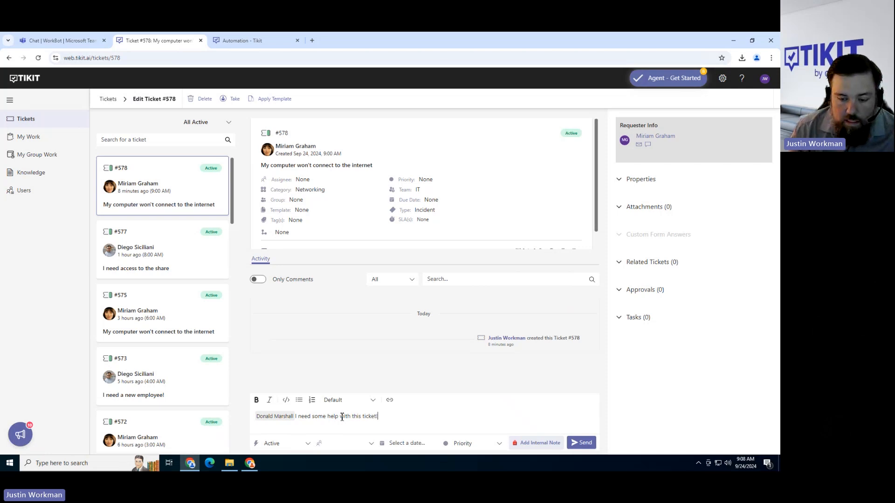
pyautogui.click(581, 443)
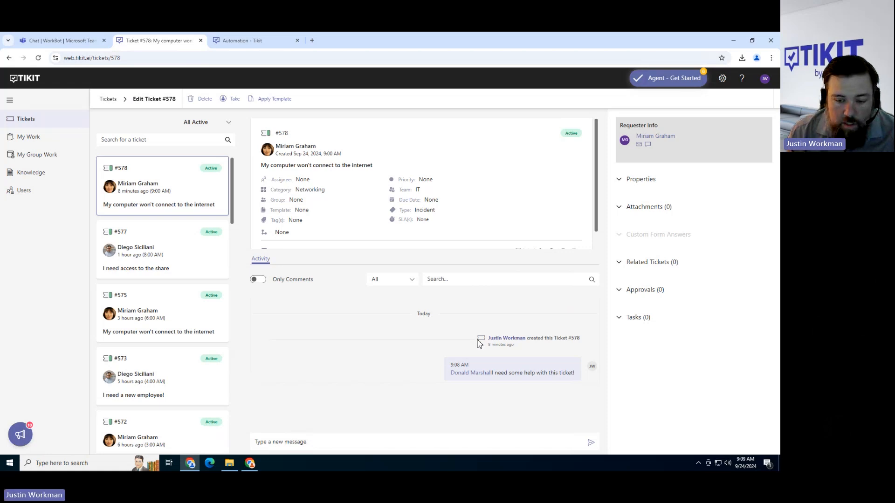
# Step: Switch to the mentioned agent's Teams chat, review the mention notification for ticket #578, and open that ticket in the web portal
pyautogui.click(253, 465)
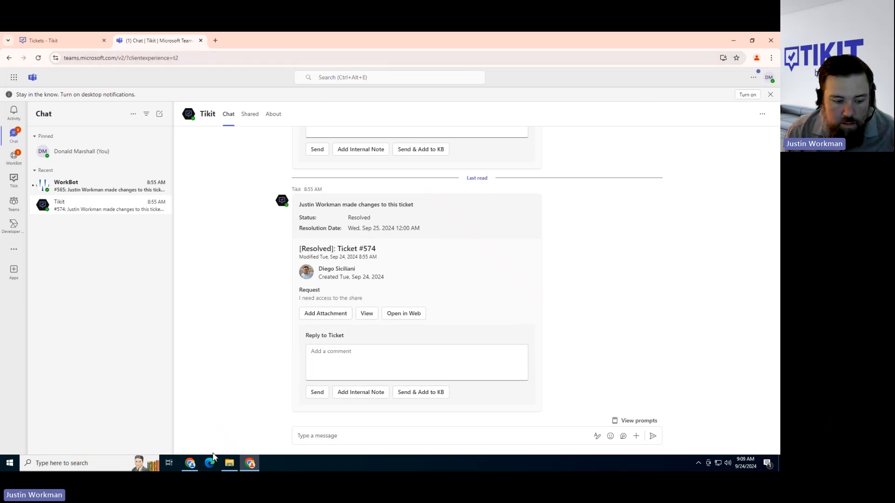
pyautogui.click(190, 463)
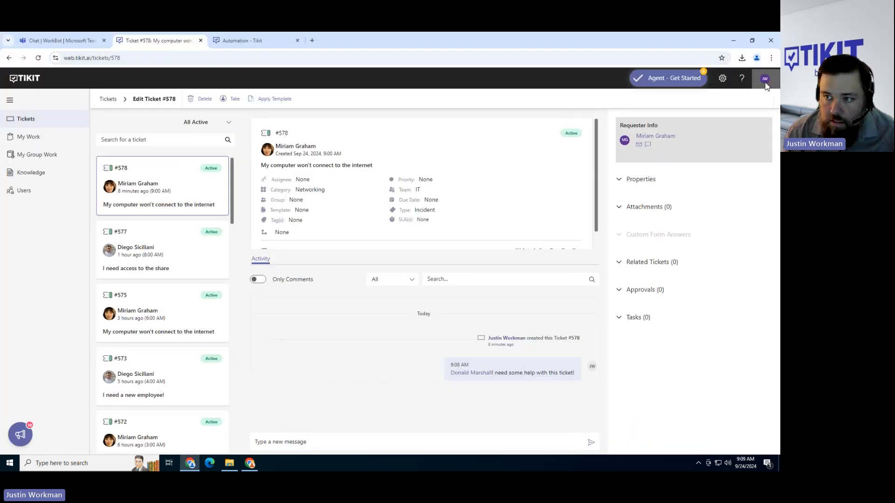
pyautogui.click(250, 463)
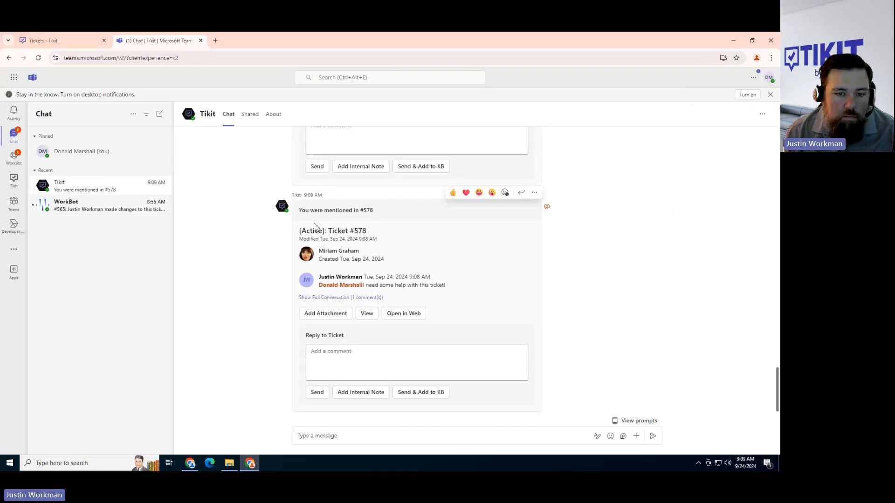
pyautogui.moveTo(303, 210); pyautogui.dragTo(380, 211)
pyautogui.click(510, 263)
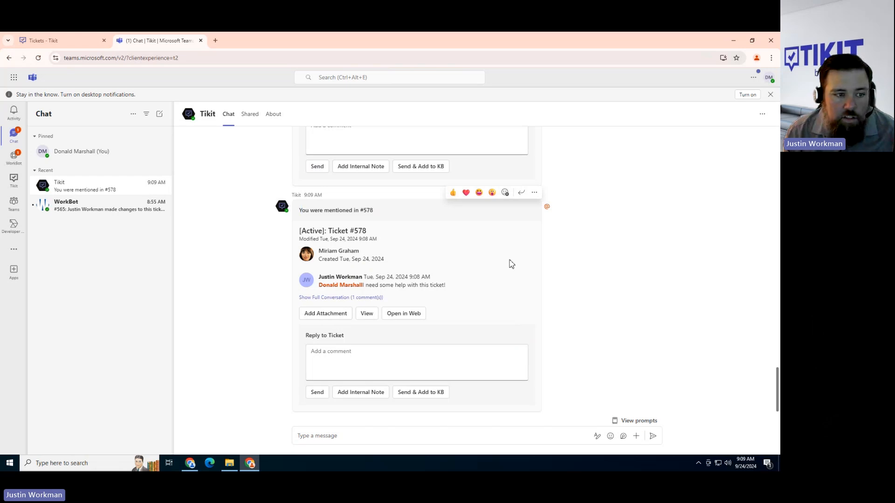
pyautogui.moveTo(326, 210); pyautogui.dragTo(378, 211)
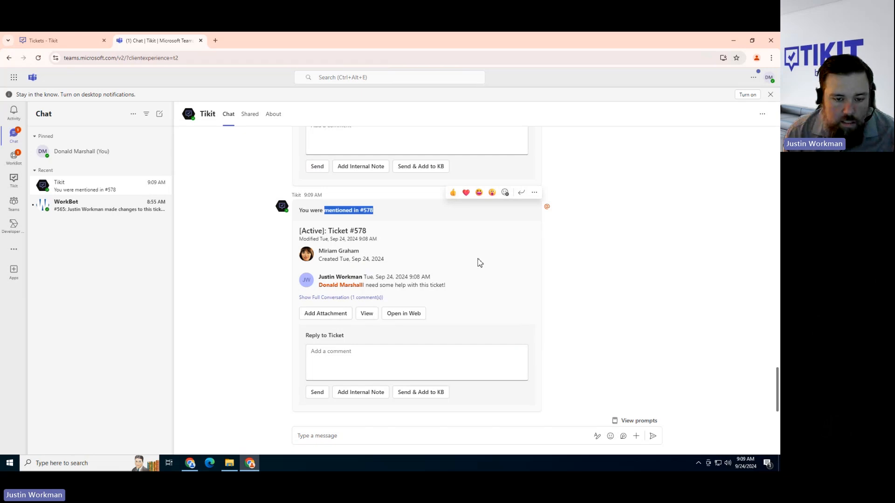
pyautogui.moveTo(320, 288); pyautogui.dragTo(469, 295)
pyautogui.click(474, 295)
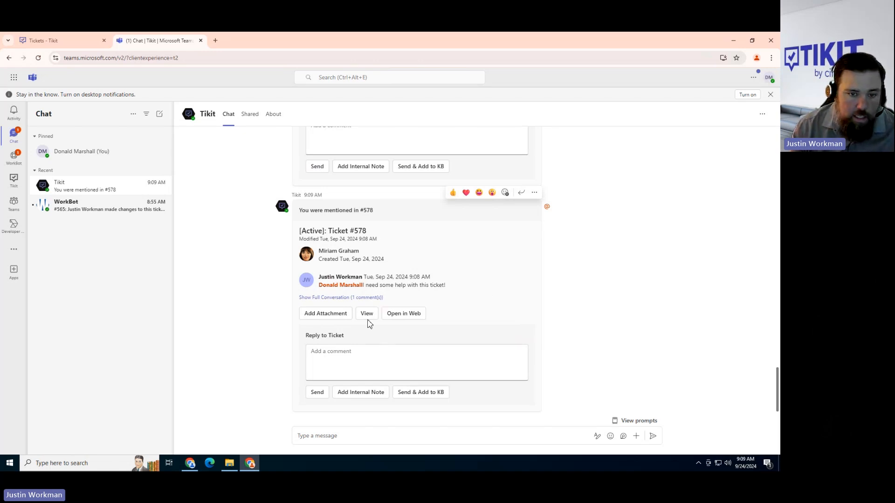
pyautogui.click(414, 315)
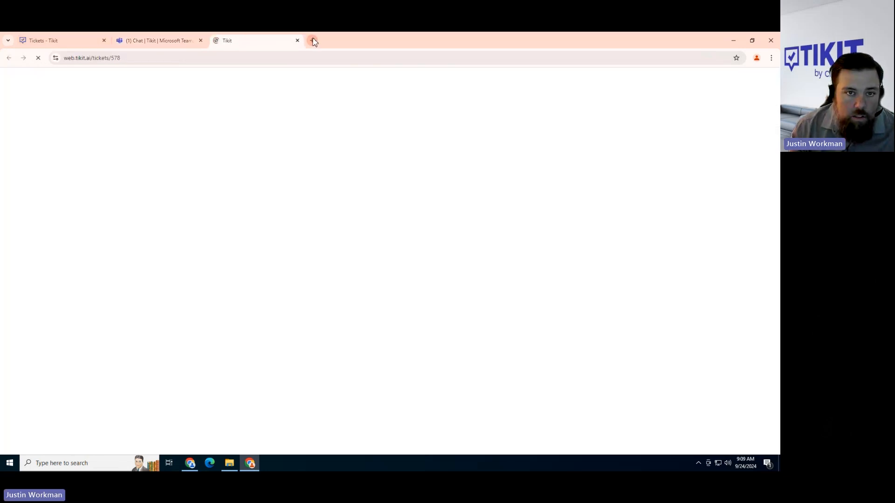
# Step: Load outlook.office.com in a new browser tab and read the helpdesk email about the mention in ticket #578
pyautogui.click(309, 40)
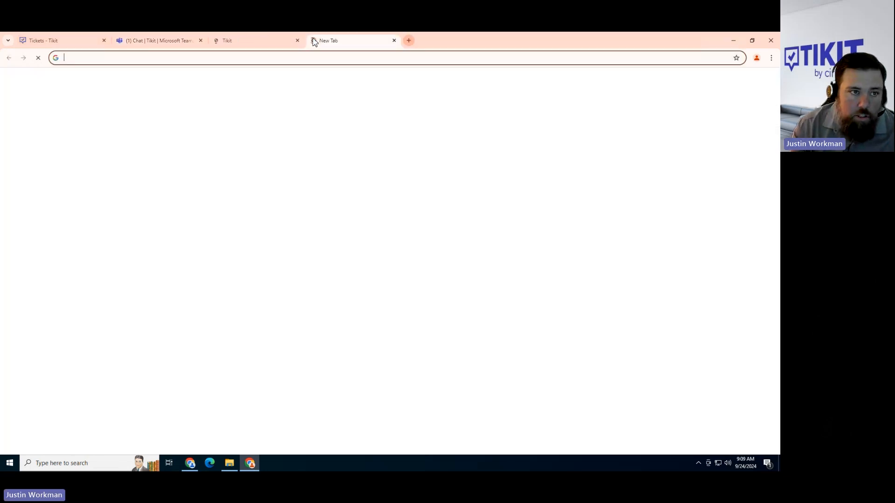
pyautogui.write('outlo')
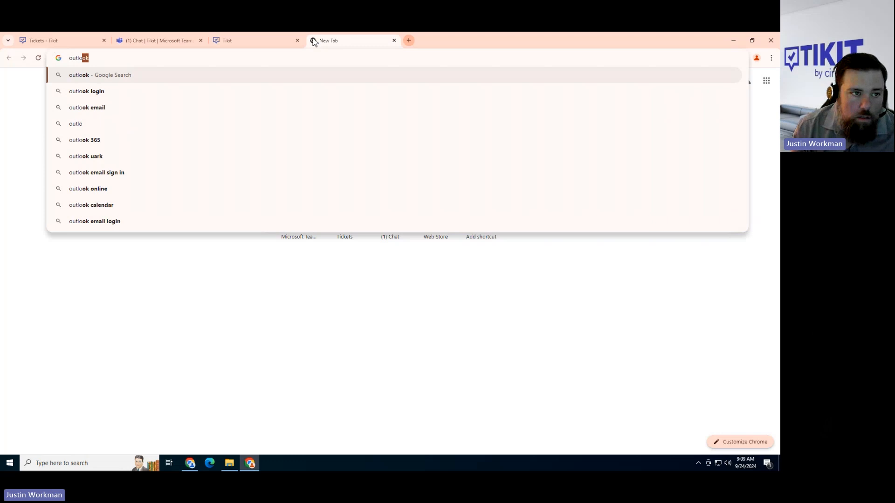
pyautogui.write('ok.office.com')
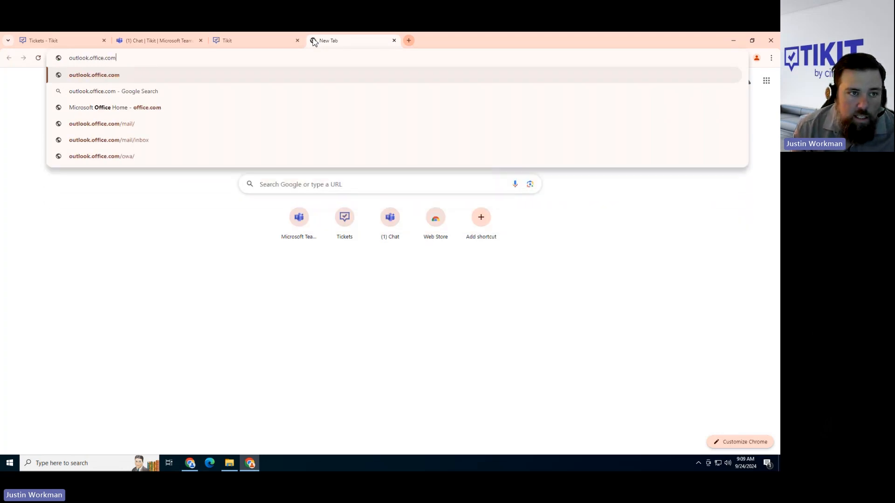
pyautogui.press('Return')
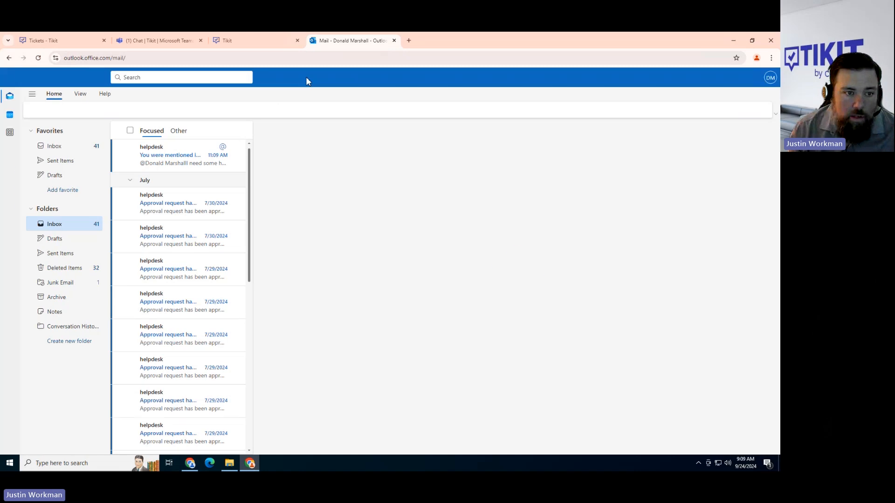
pyautogui.click(184, 164)
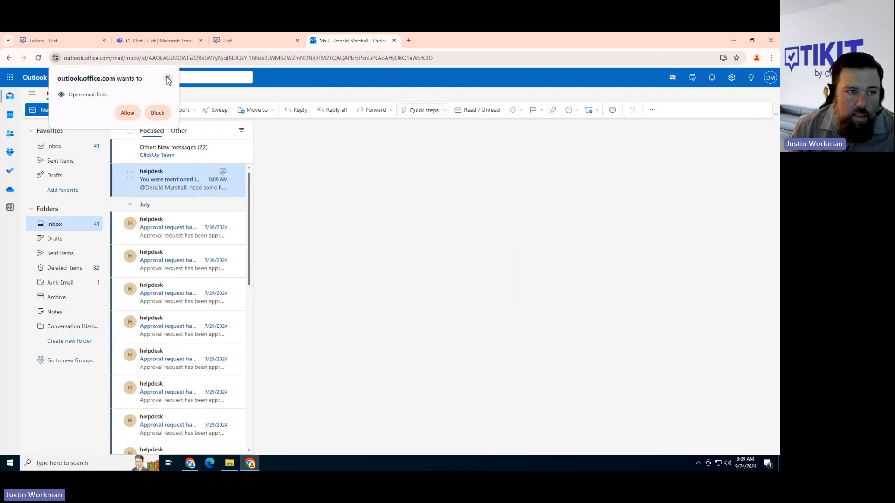
pyautogui.click(168, 80)
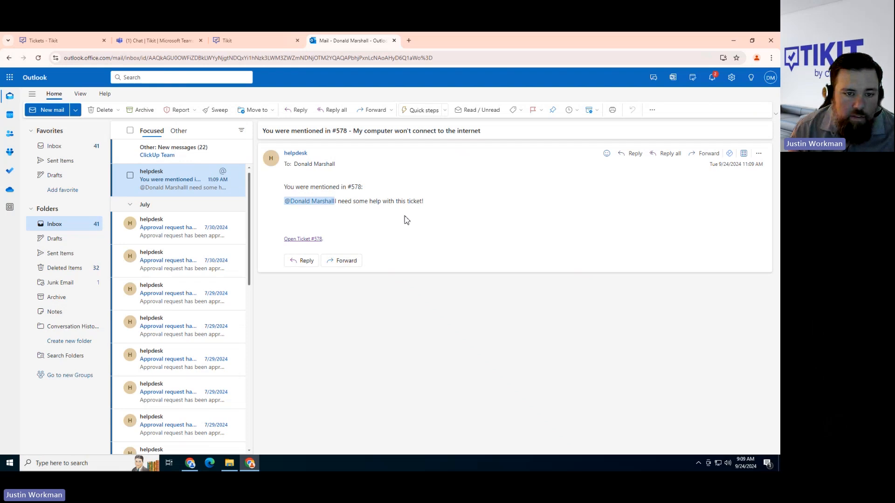
pyautogui.moveTo(339, 203); pyautogui.dragTo(479, 244)
pyautogui.click(497, 238)
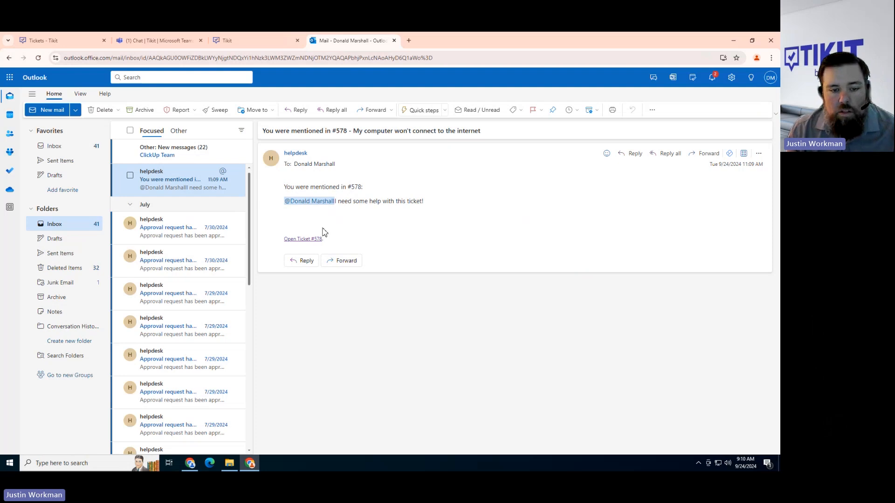
# Step: View the mention comment in ticket #578 as the mentioned agent and expand that agent's contact card
pyautogui.click(315, 244)
pyautogui.click(239, 41)
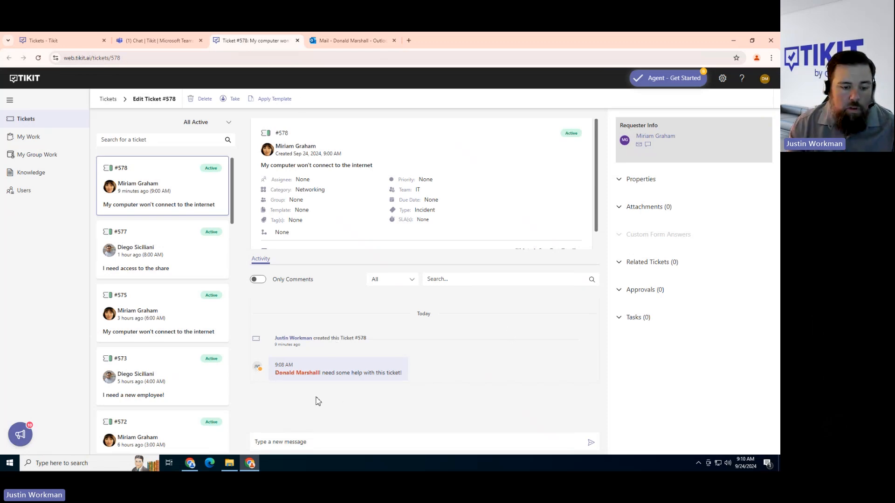
pyautogui.click(297, 379)
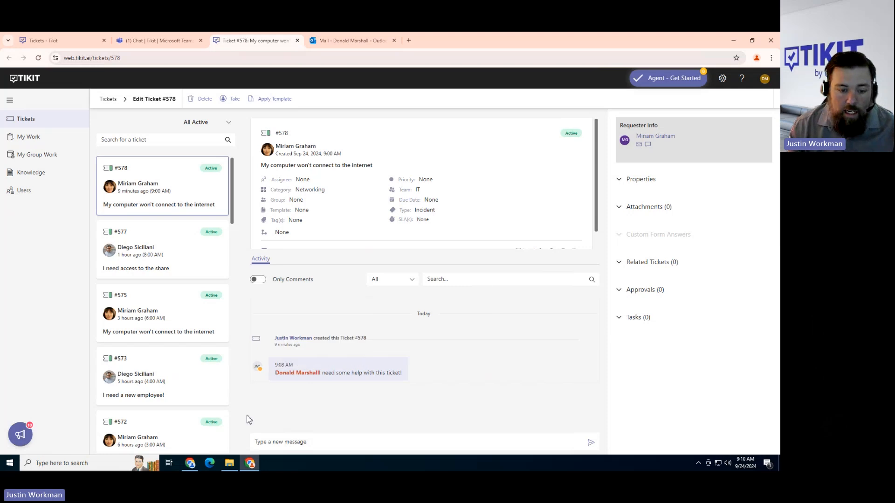
pyautogui.moveTo(319, 373)
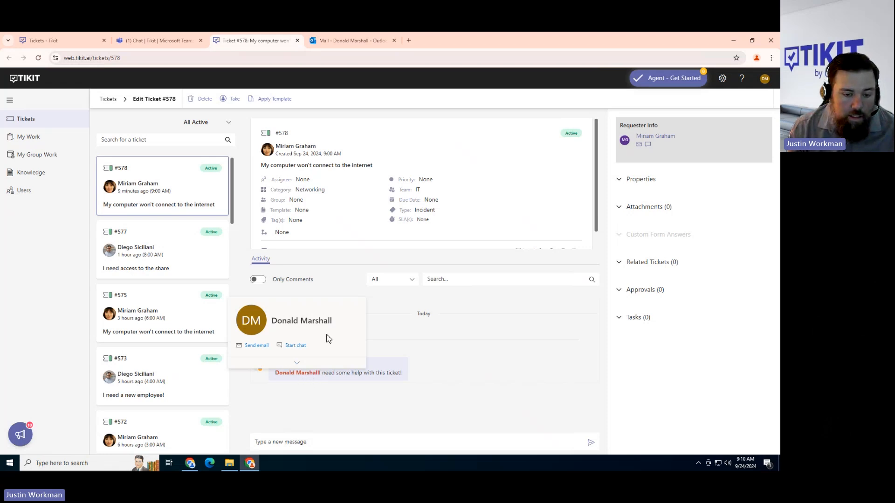
pyautogui.click(299, 365)
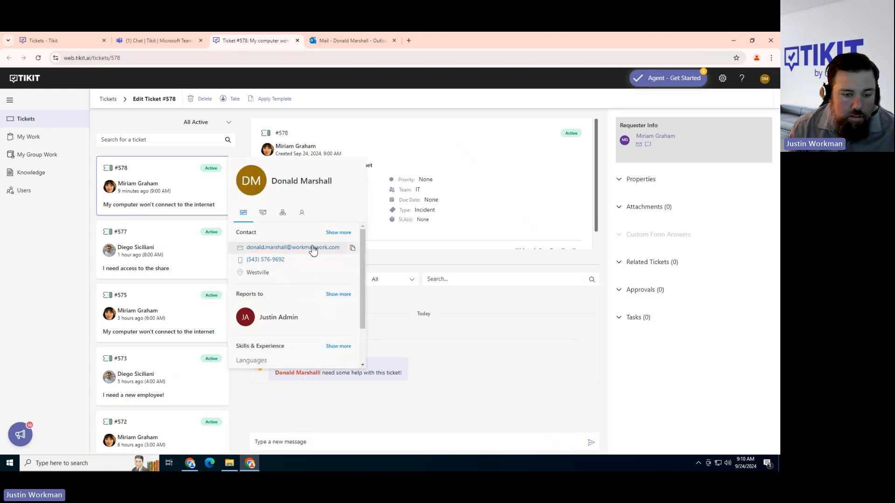
pyautogui.moveTo(312, 378)
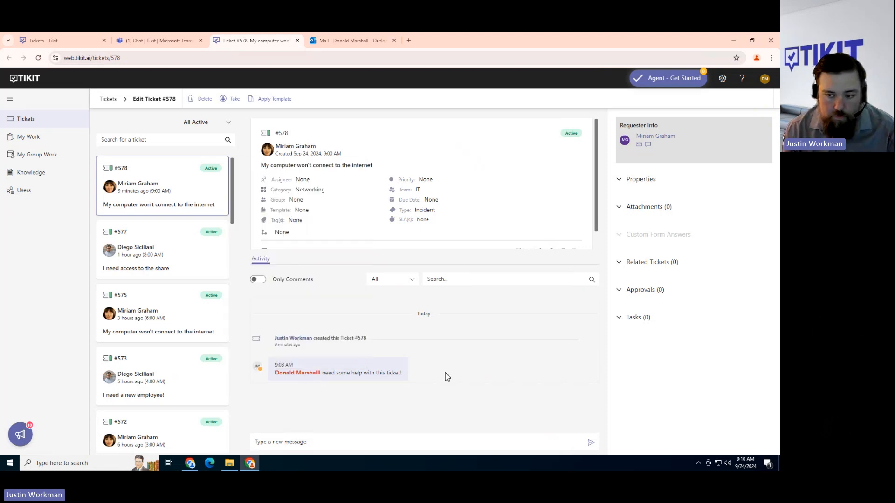
pyautogui.moveTo(331, 374); pyautogui.dragTo(407, 386)
pyautogui.click(474, 383)
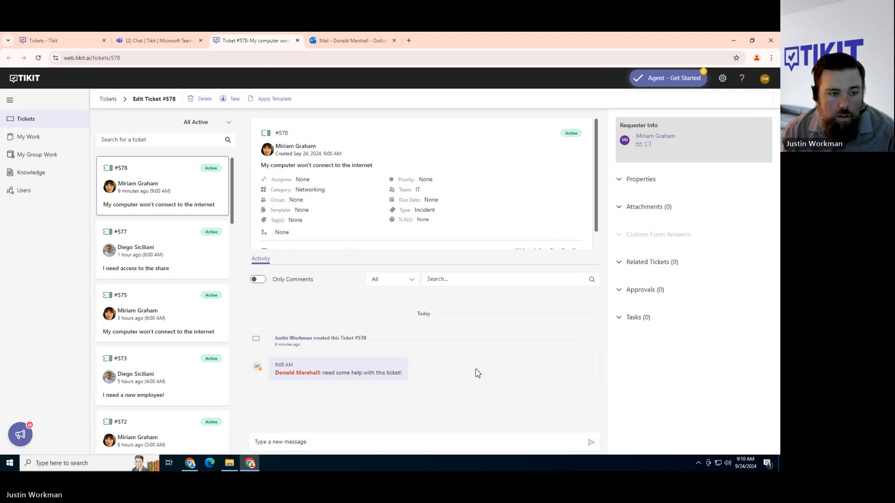
# Step: Revisit the mention notifications for ticket #578 in the mentioned agent's Teams chat and Outlook mailbox
pyautogui.click(191, 466)
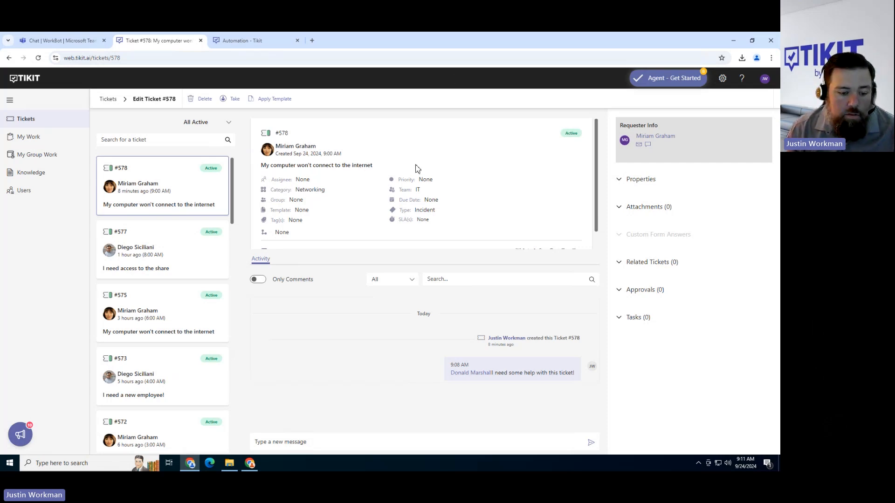
pyautogui.click(250, 462)
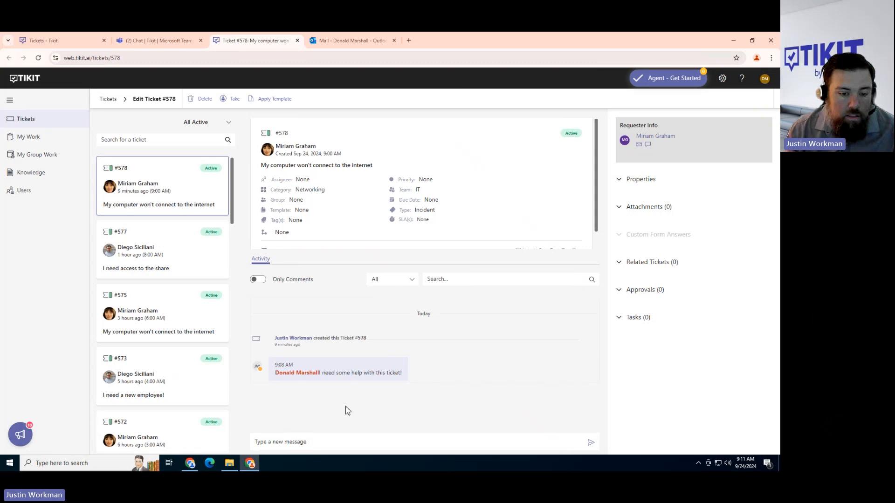
pyautogui.click(156, 40)
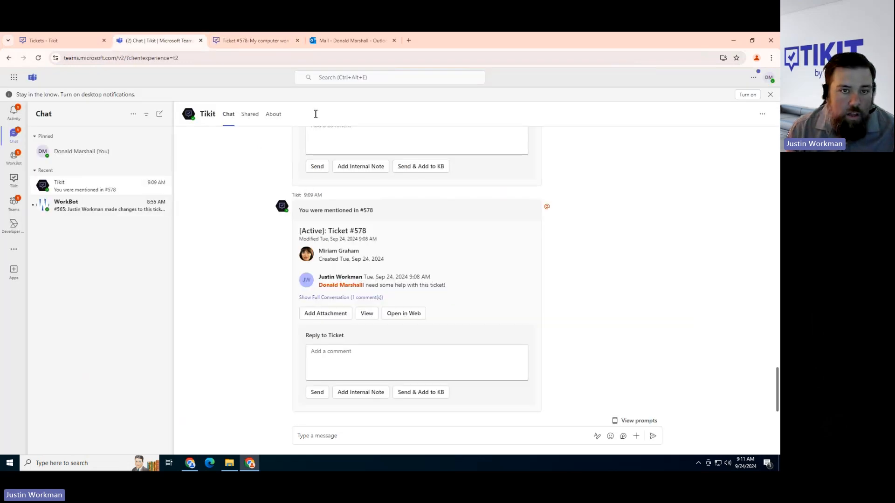
pyautogui.click(353, 43)
pyautogui.click(173, 41)
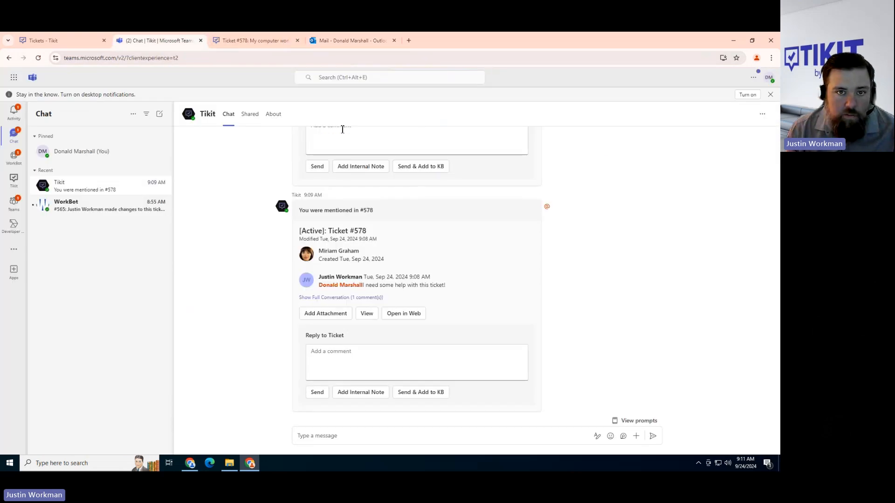
pyautogui.click(190, 464)
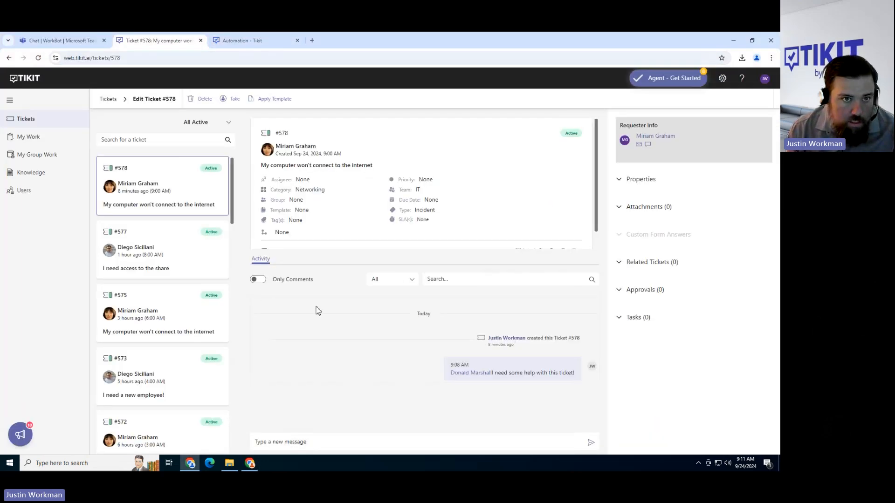
pyautogui.click(257, 41)
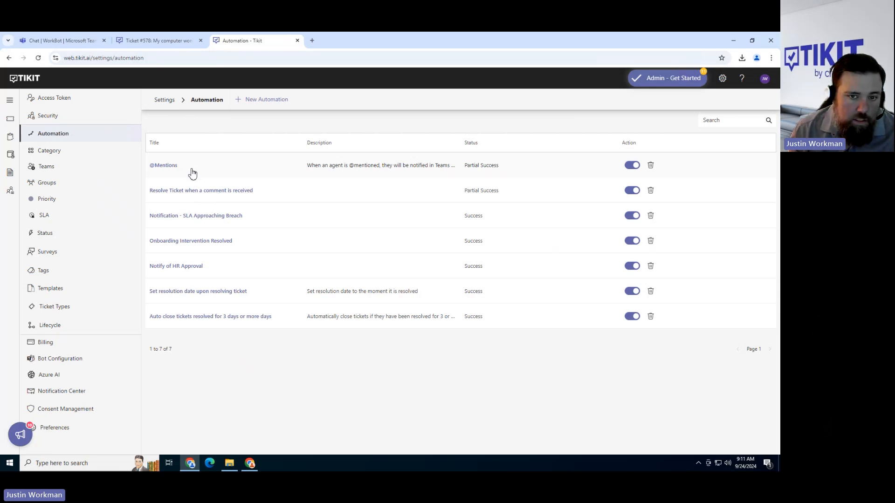
pyautogui.click(164, 166)
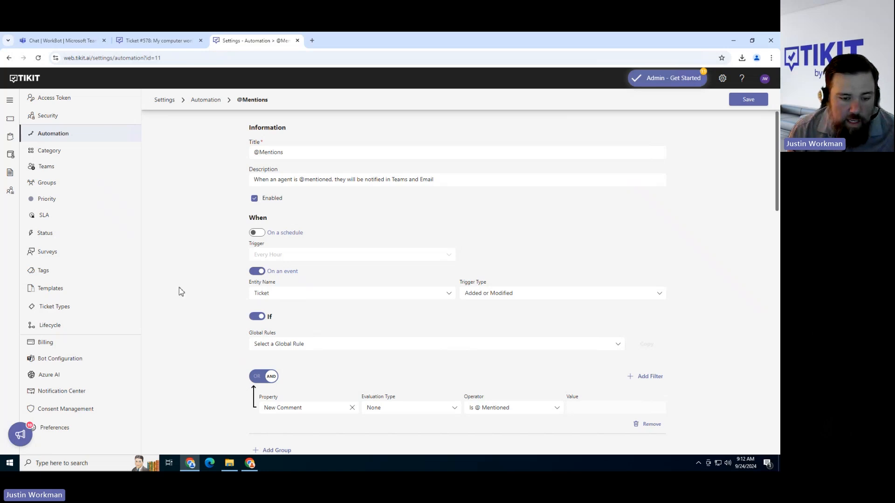
pyautogui.scroll(-2, 204, 286)
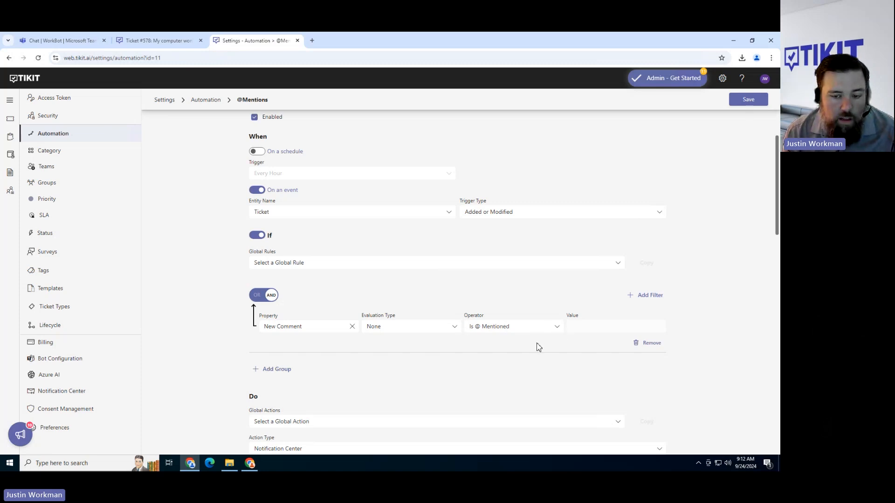
pyautogui.scroll(-1, 537, 347)
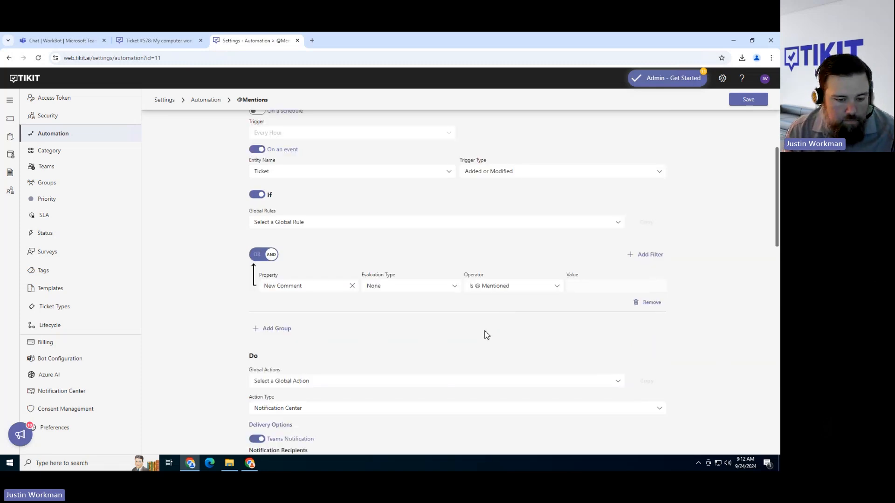
pyautogui.scroll(-3, 487, 335)
pyautogui.moveTo(251, 276); pyautogui.dragTo(278, 277)
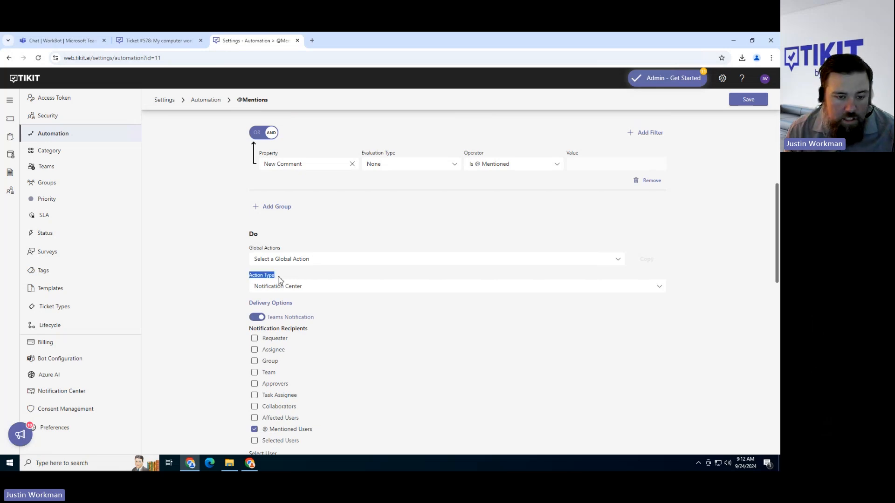
pyautogui.click(194, 282)
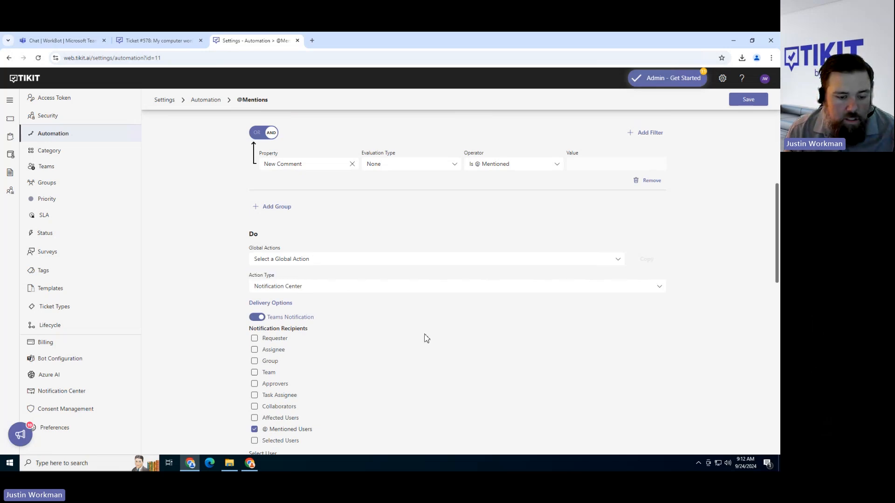
# Step: Examine the automation's Teams notification recipients, Tikit card title and selected card
pyautogui.scroll(-2, 405, 321)
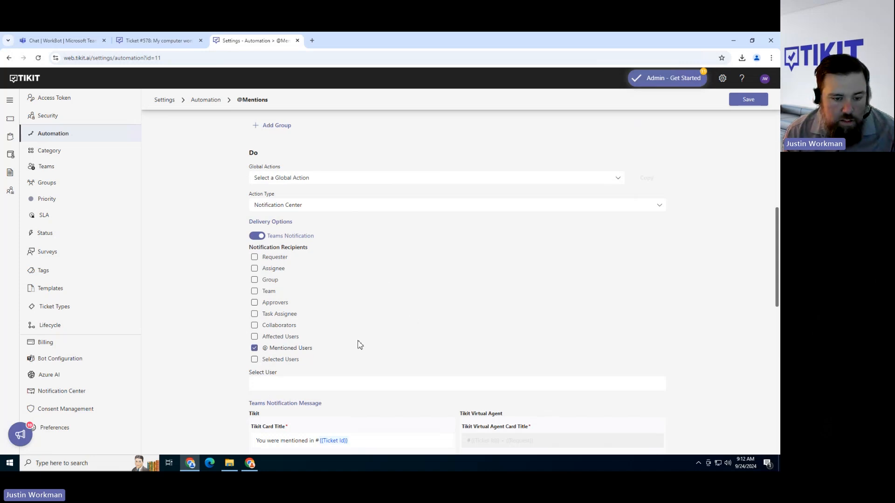
pyautogui.scroll(-2, 177, 294)
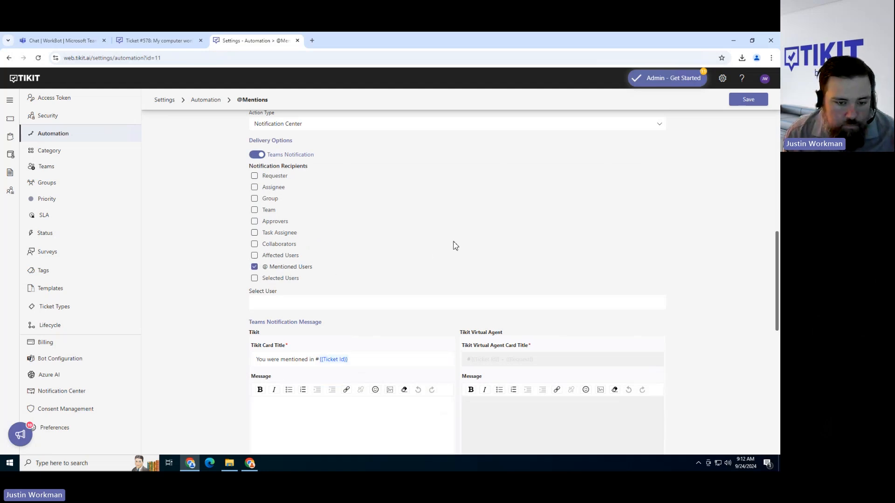
pyautogui.scroll(-2, 209, 320)
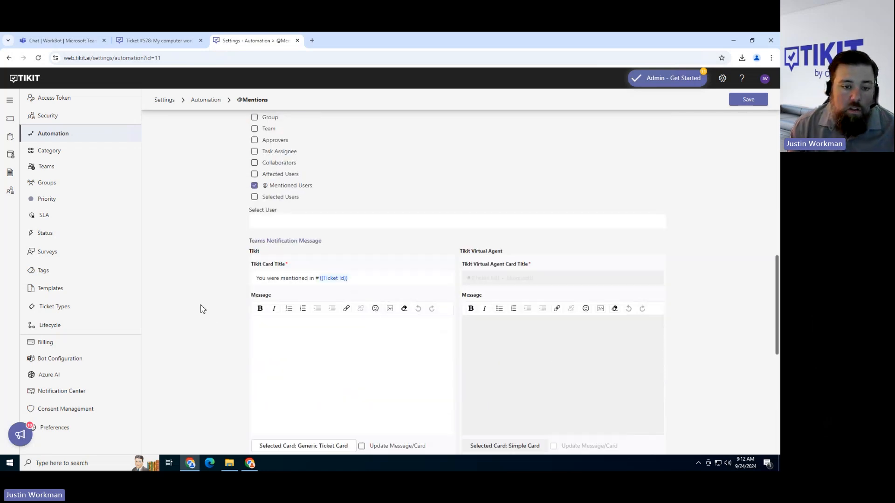
pyautogui.scroll(-1, 180, 319)
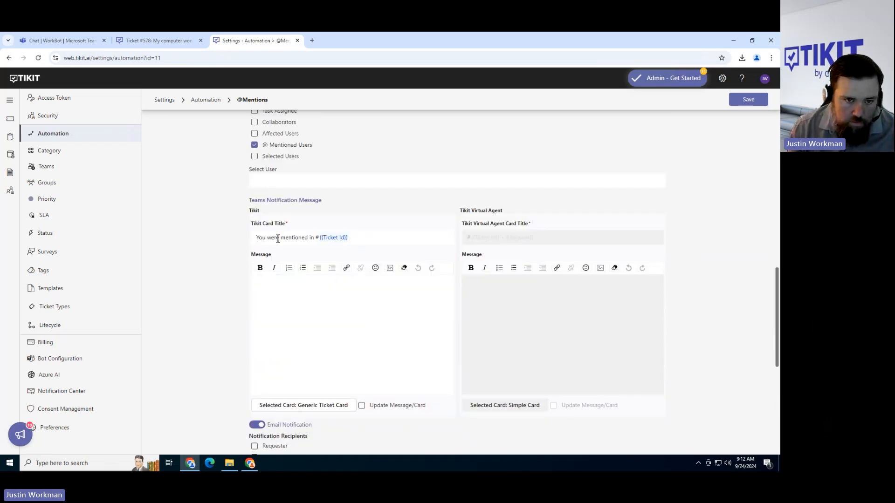
pyautogui.moveTo(256, 238); pyautogui.dragTo(314, 238)
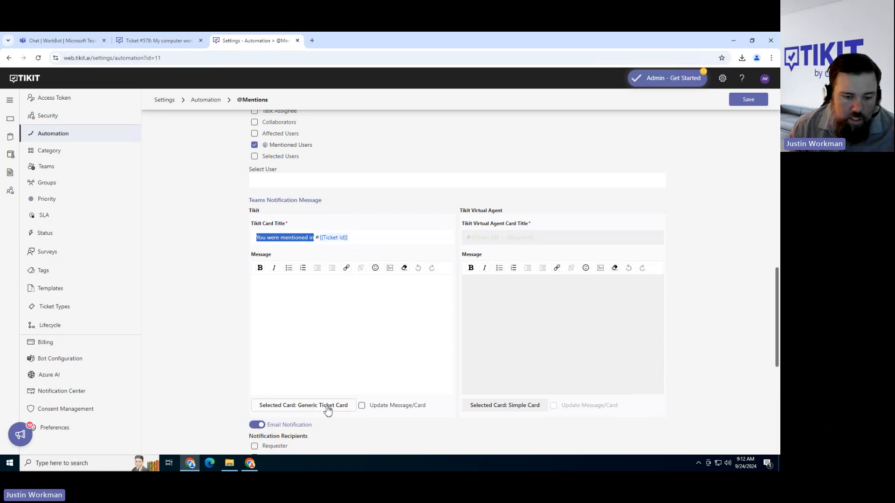
pyautogui.click(199, 322)
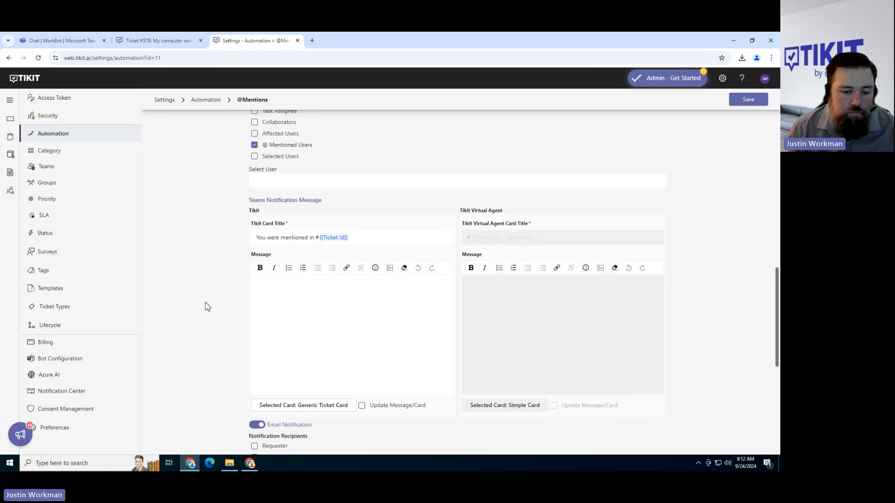
# Step: Examine the automation's email notification recipients, sender, subject and body
pyautogui.scroll(-3, 208, 306)
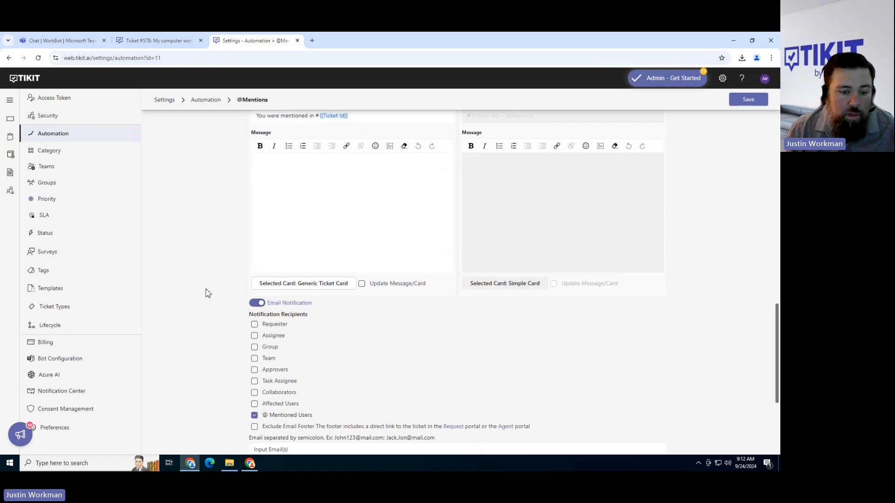
pyautogui.scroll(-3, 207, 292)
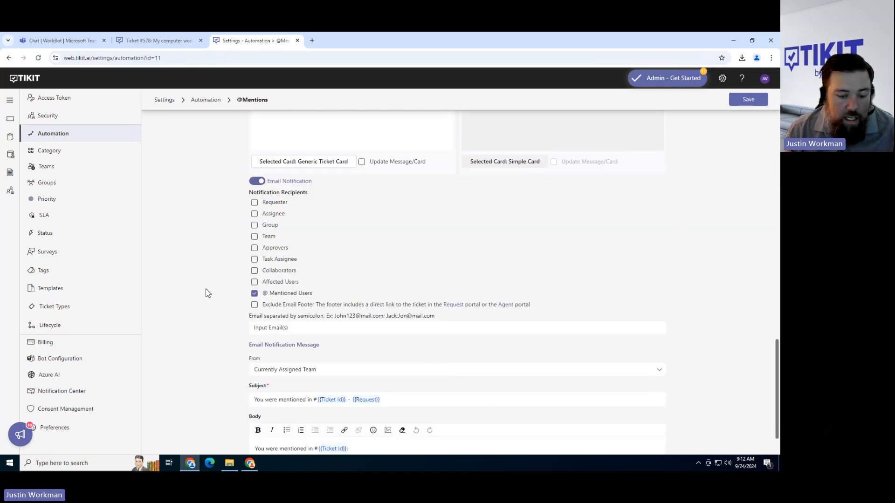
pyautogui.scroll(-1, 208, 293)
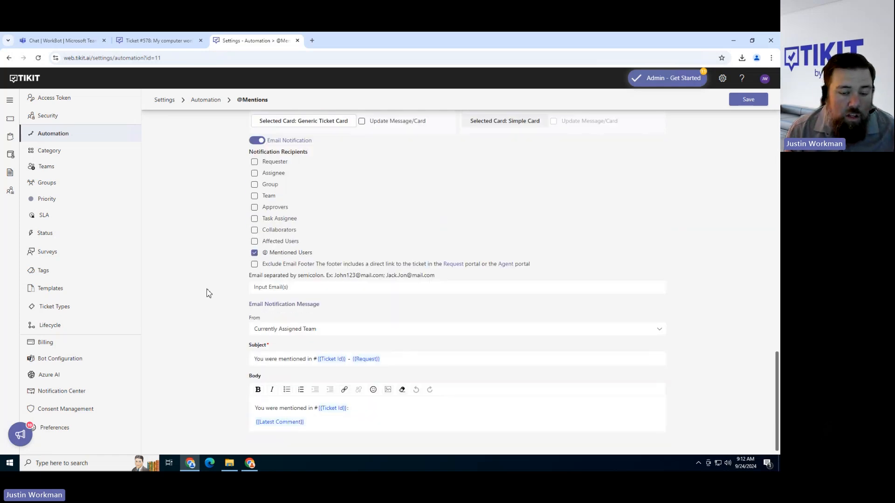
pyautogui.scroll(5, 208, 293)
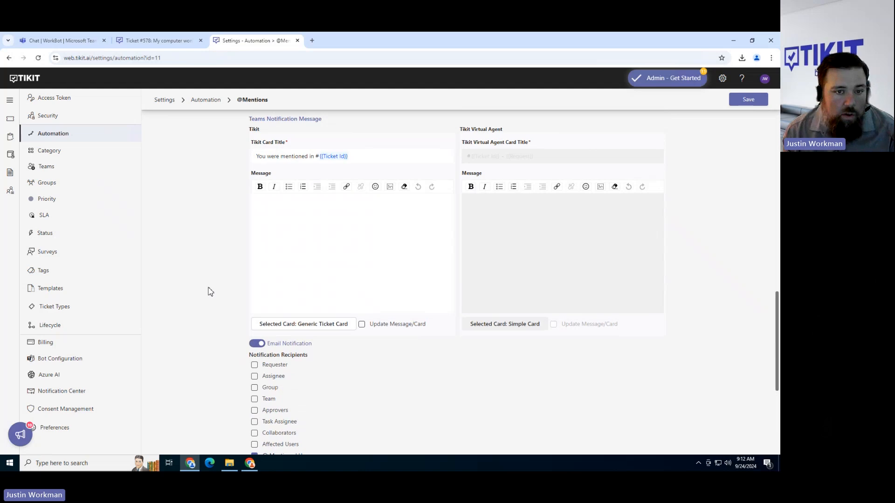
pyautogui.scroll(3, 208, 292)
pyautogui.scroll(2, 209, 292)
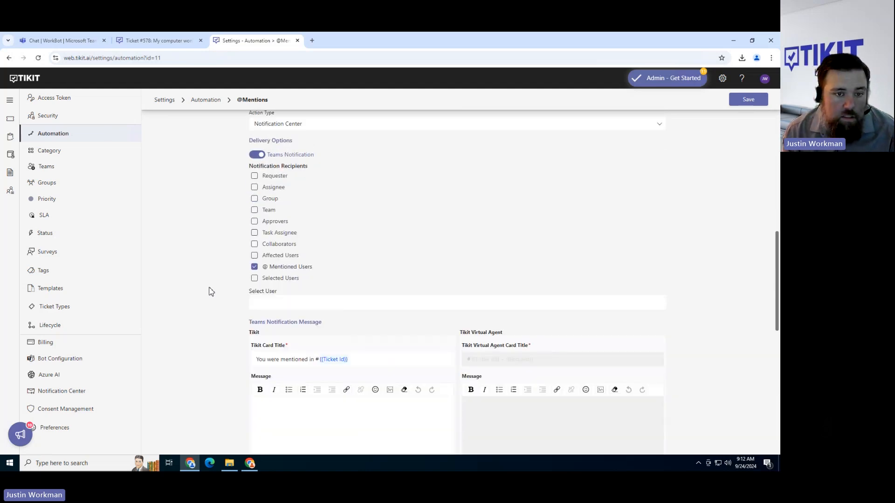
pyautogui.click(259, 155)
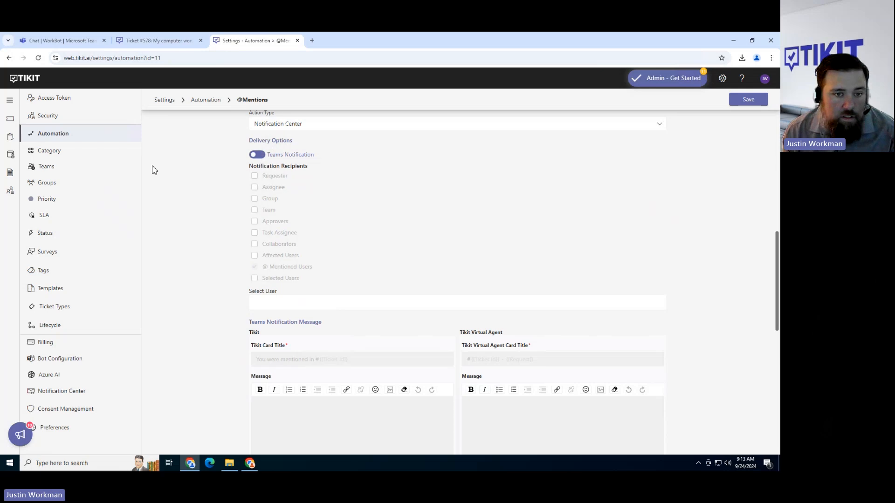
pyautogui.scroll(-7, 213, 212)
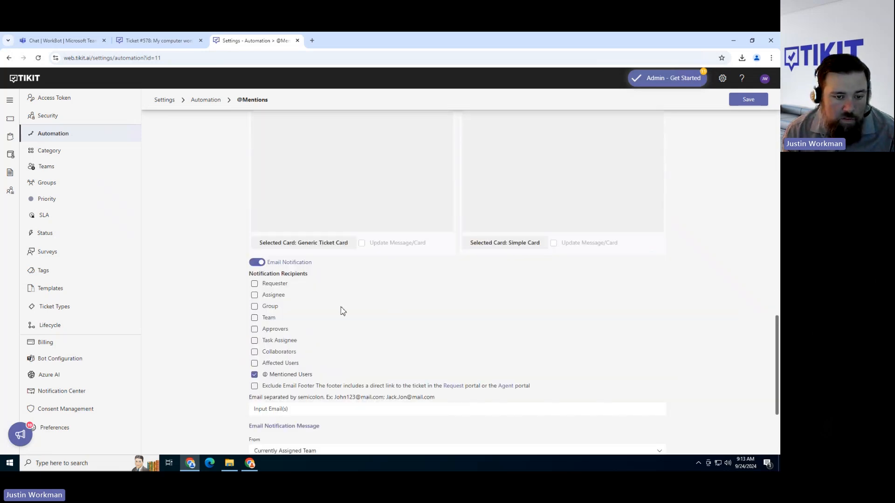
pyautogui.scroll(5, 342, 309)
pyautogui.scroll(-4, 356, 306)
pyautogui.click(257, 303)
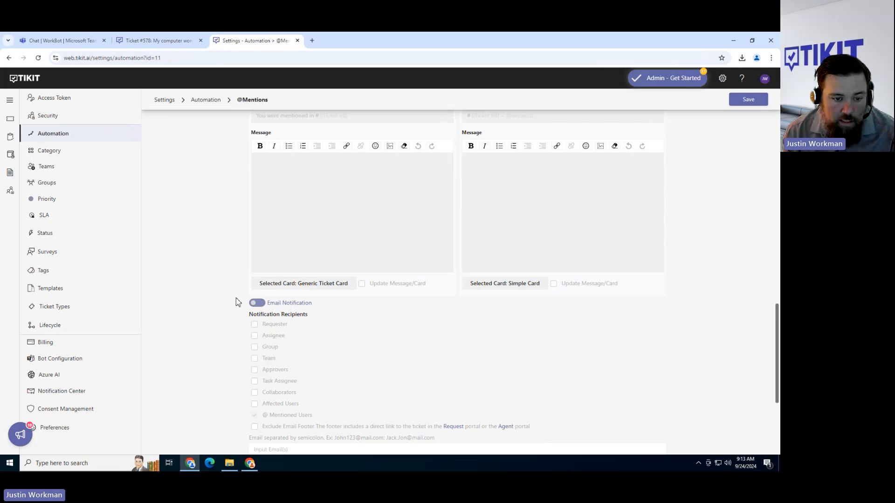
pyautogui.scroll(7, 235, 298)
pyautogui.click(252, 276)
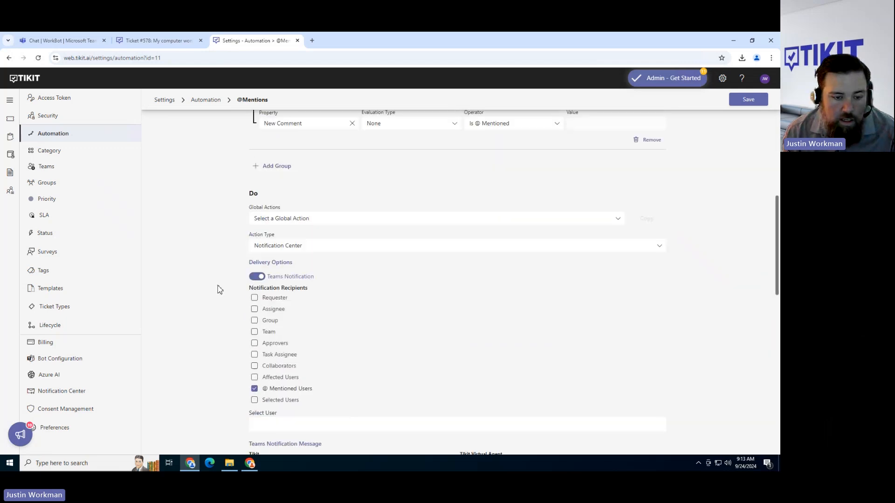
pyautogui.scroll(-1, 224, 290)
pyautogui.scroll(-2, 354, 359)
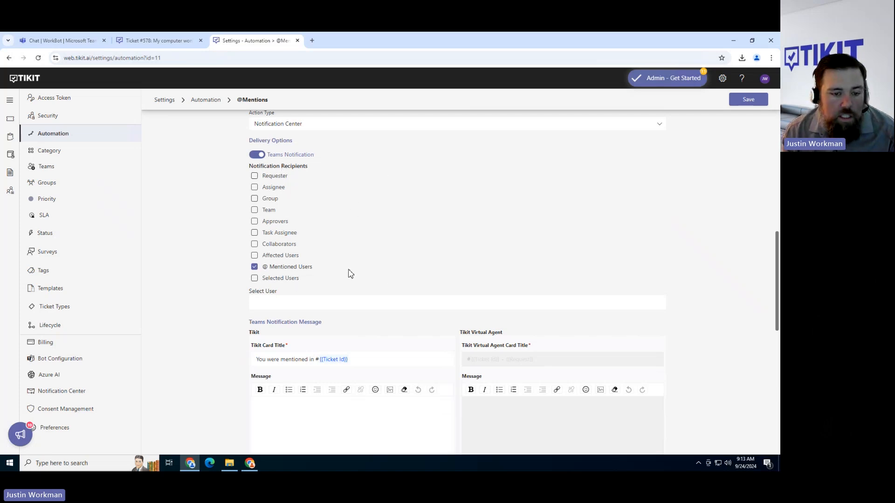
pyautogui.scroll(-1, 419, 252)
pyautogui.scroll(1, 420, 251)
pyautogui.scroll(-1, 220, 275)
pyautogui.scroll(-2, 220, 276)
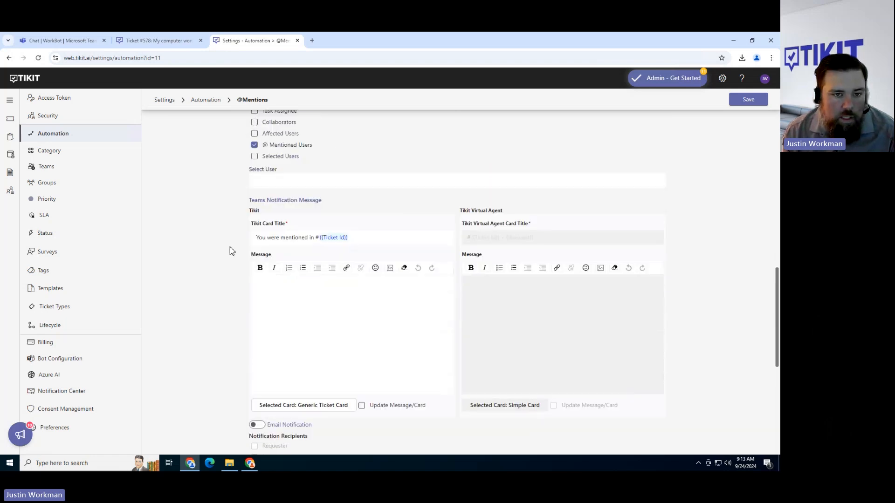
pyautogui.scroll(-1, 218, 297)
pyautogui.scroll(1, 218, 297)
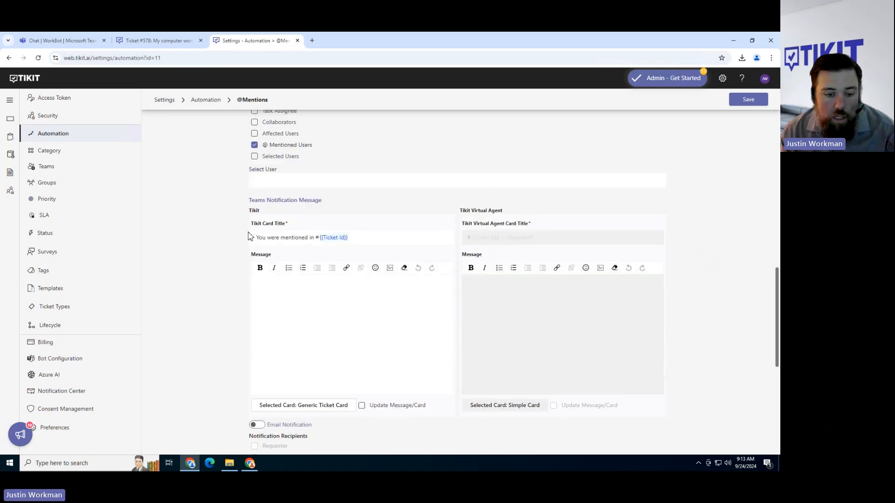
pyautogui.scroll(-7, 248, 236)
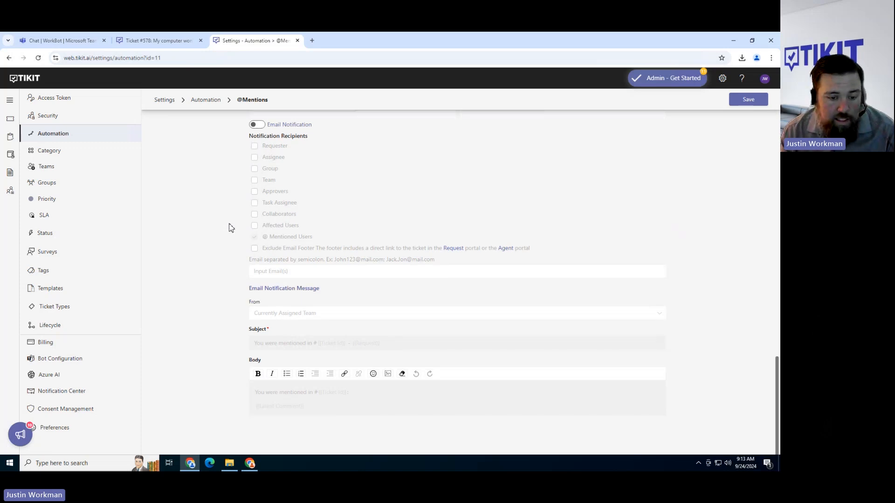
pyautogui.scroll(15, 231, 227)
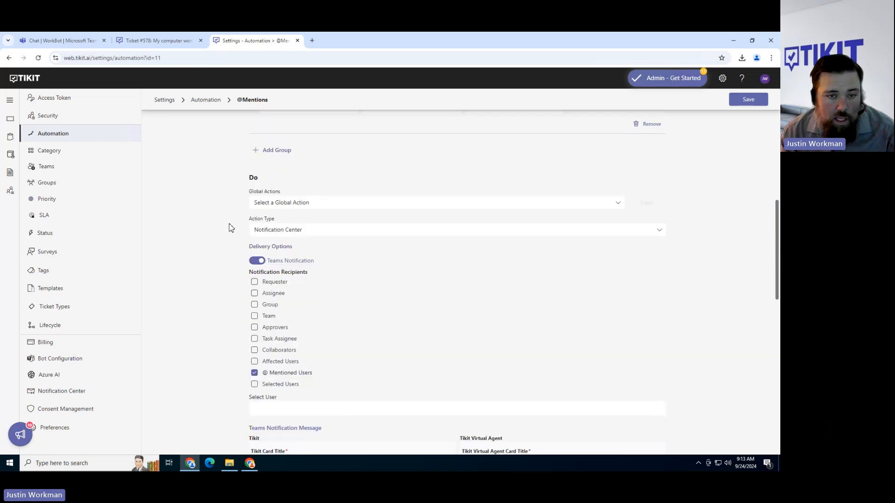
pyautogui.scroll(4, 234, 226)
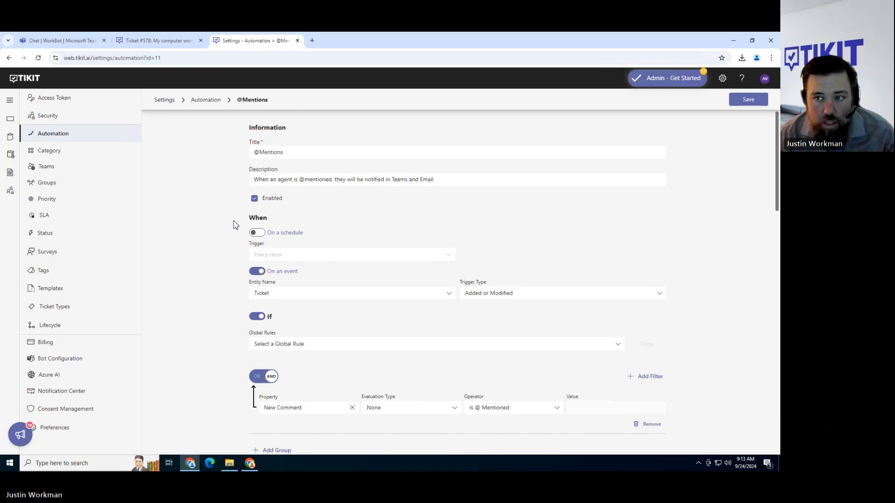
pyautogui.click(199, 103)
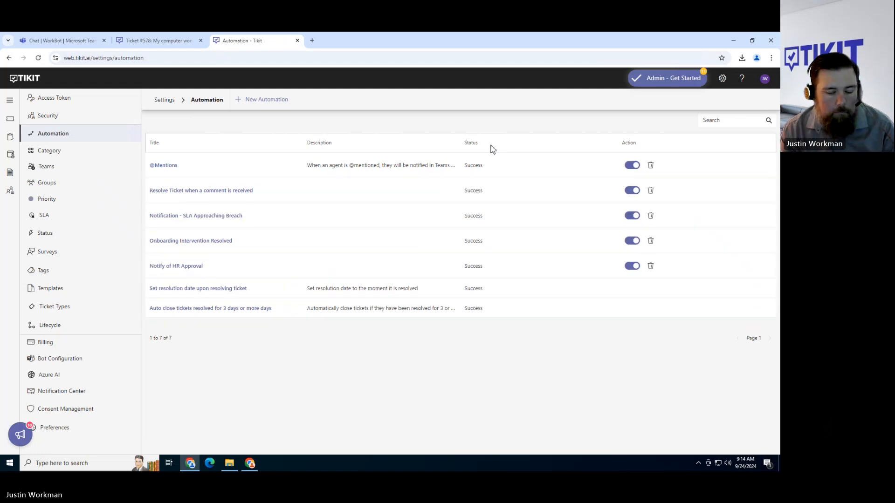
pyautogui.click(144, 42)
pyautogui.write('@don')
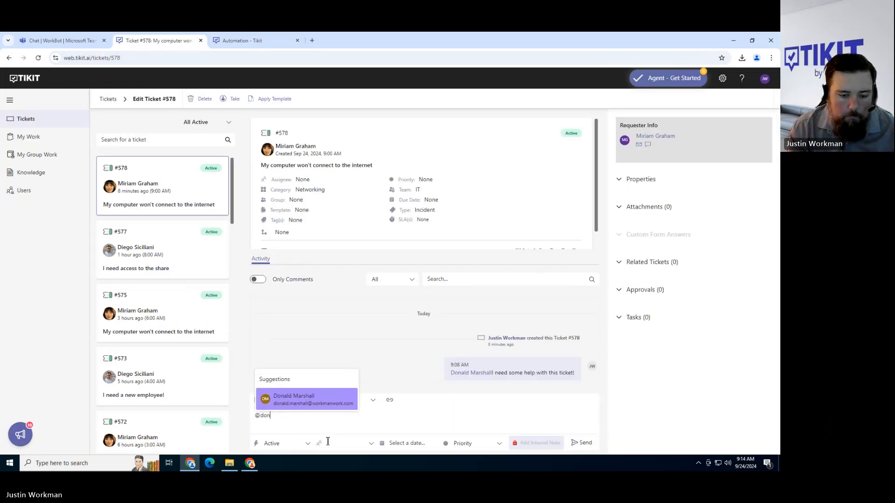
pyautogui.press('Return')
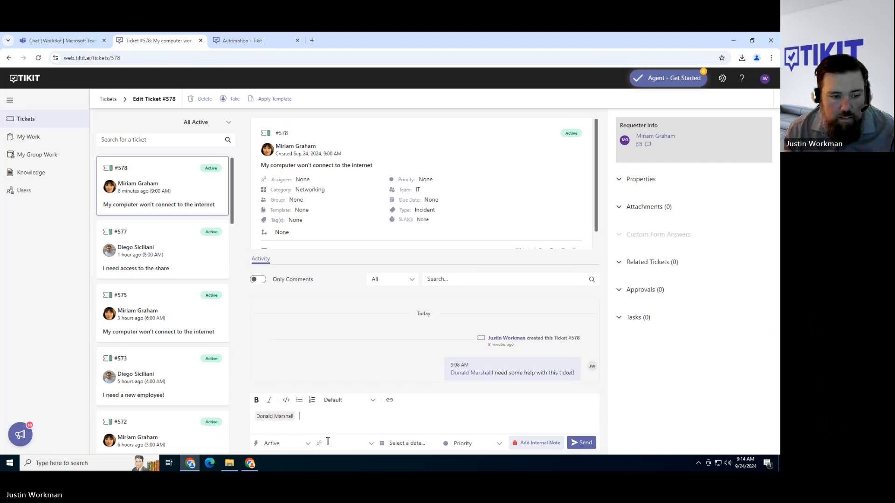
pyautogui.hotkey('ctrl', 'a')
pyautogui.press('BackSpace')
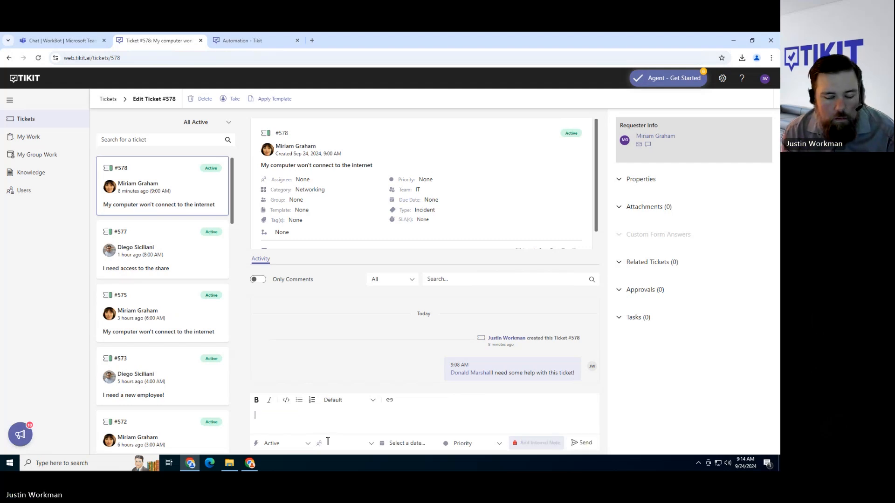
pyautogui.write('@D')
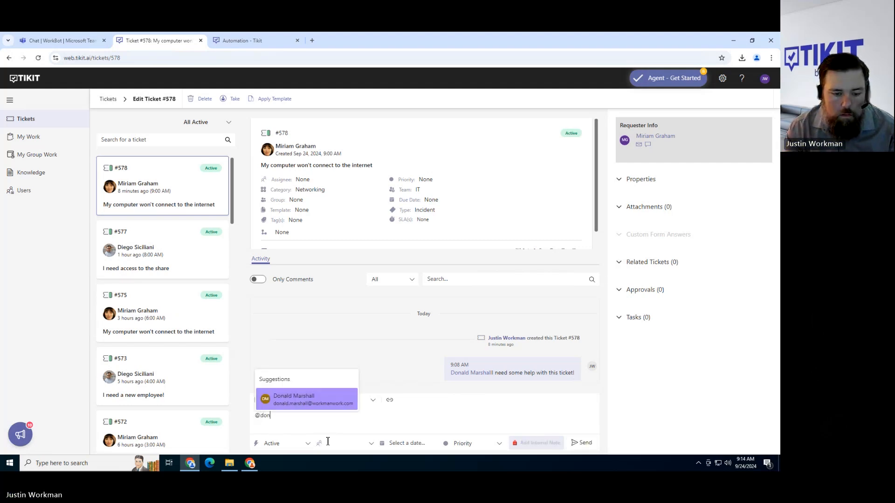
pyautogui.press('Return')
pyautogui.write('@J')
pyautogui.press('Return')
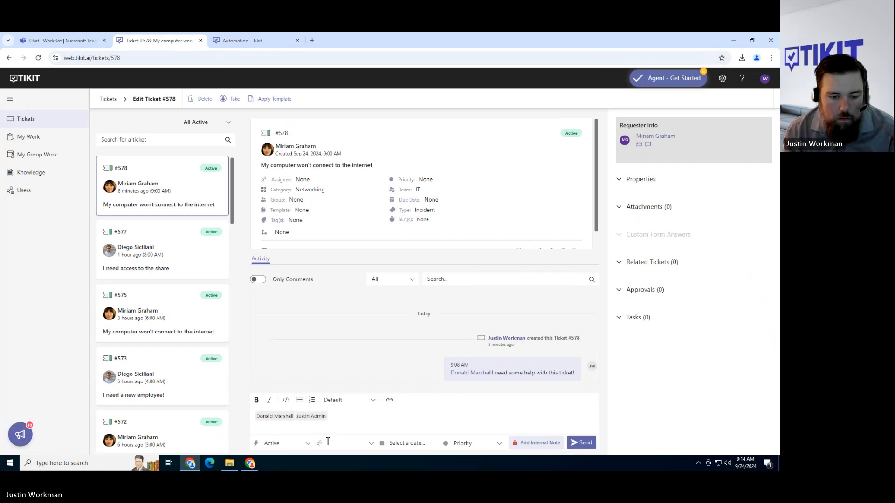
pyautogui.click(581, 443)
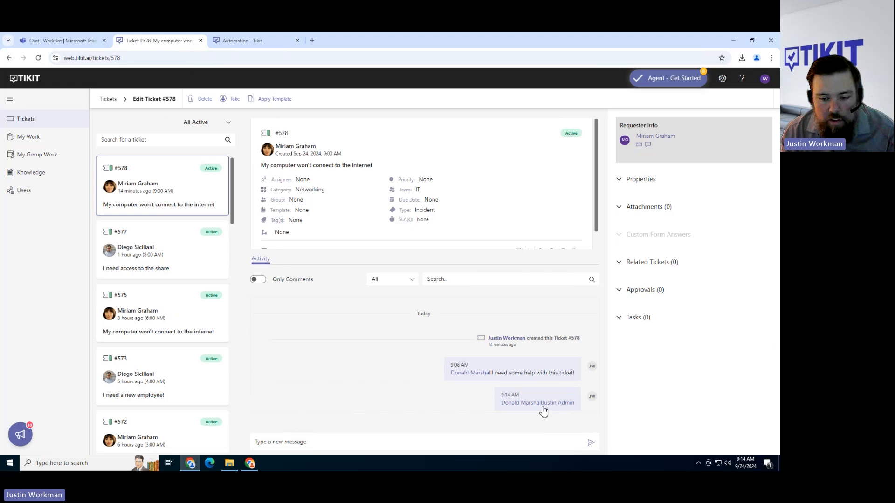
pyautogui.click(307, 444)
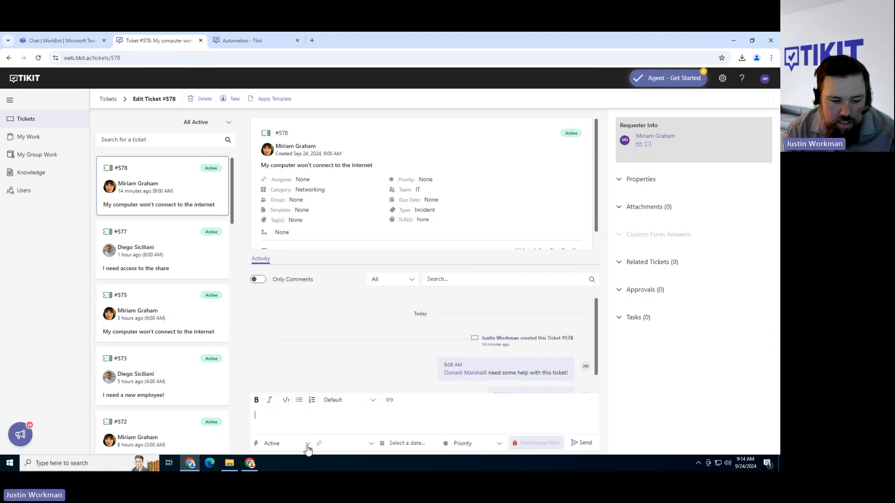
pyautogui.write('@don')
pyautogui.press('Return')
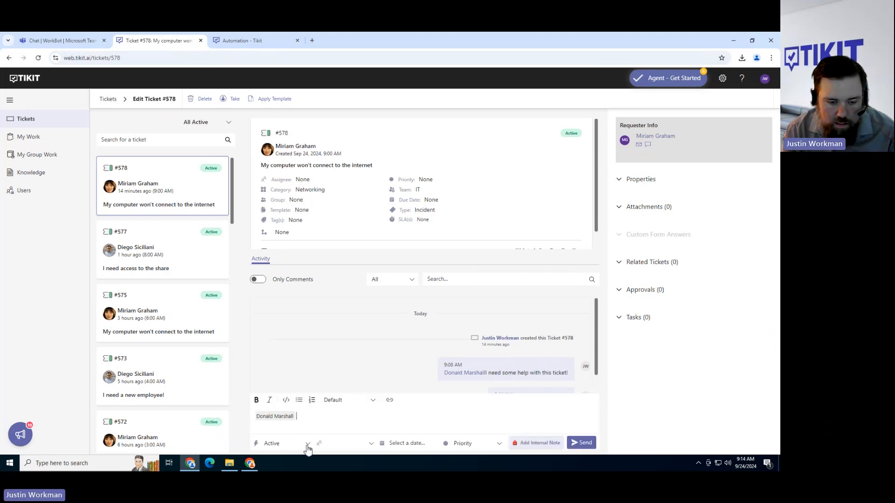
pyautogui.write('@')
pyautogui.press('BackSpace')
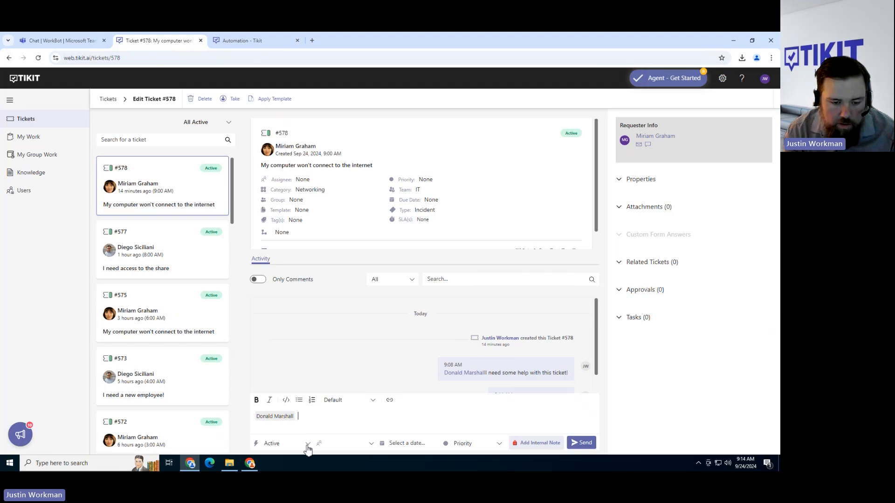
pyautogui.press('BackSpace')
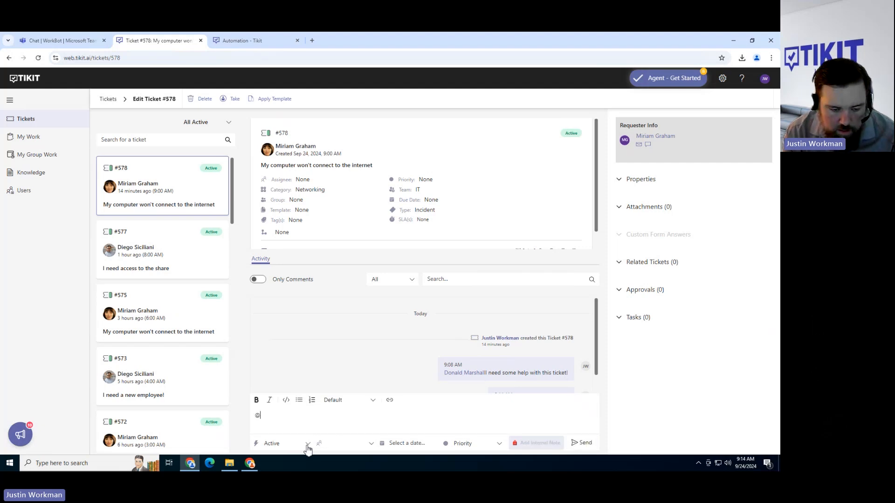
pyautogui.write('@d')
pyautogui.write('on')
pyautogui.press('Return')
pyautogui.write('@j')
pyautogui.press('Return')
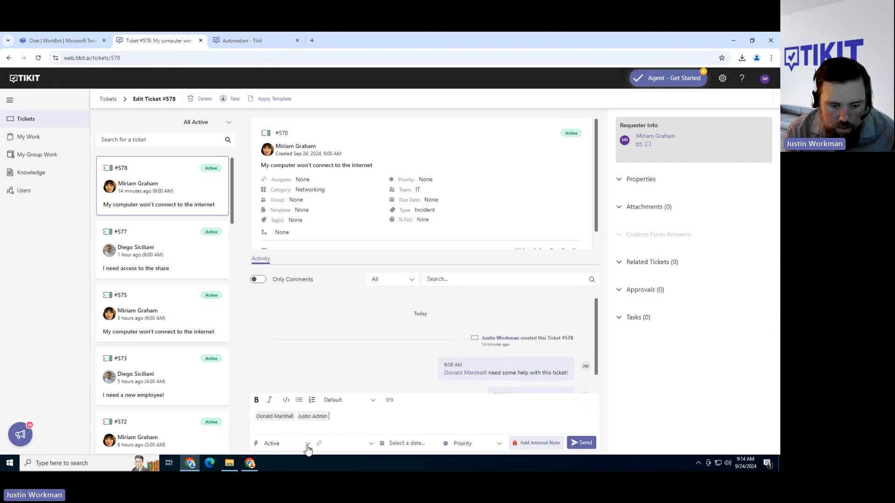
pyautogui.click(581, 443)
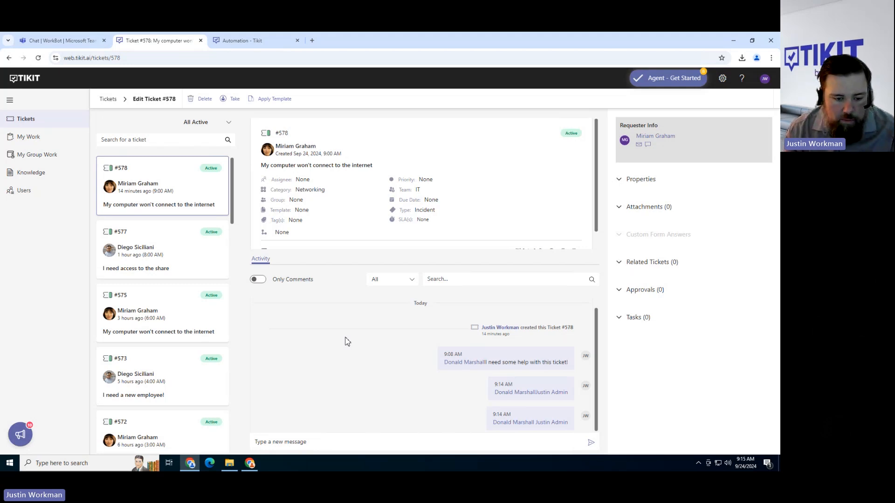
pyautogui.click(315, 441)
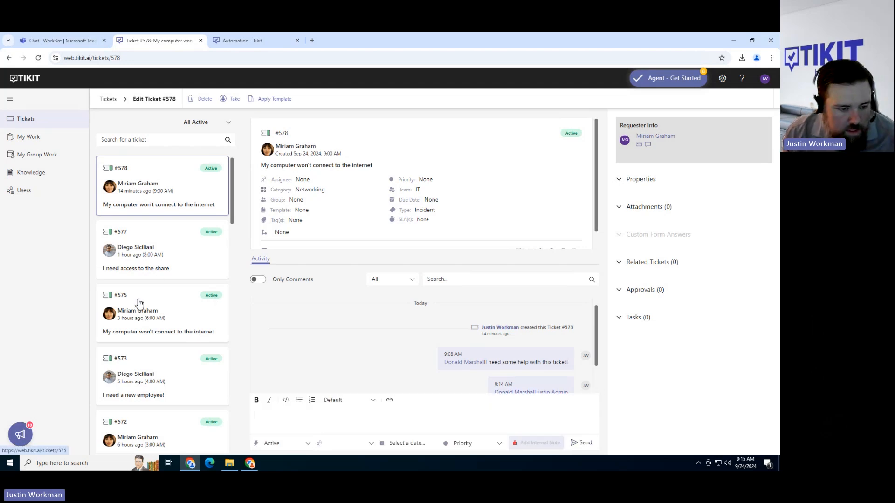
pyautogui.scroll(-5, 150, 318)
pyautogui.scroll(-6, 153, 321)
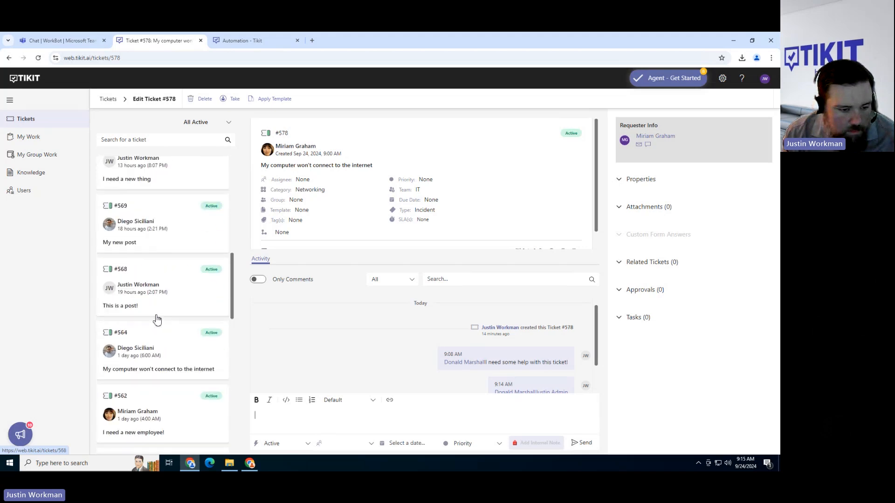
pyautogui.scroll(-2, 179, 313)
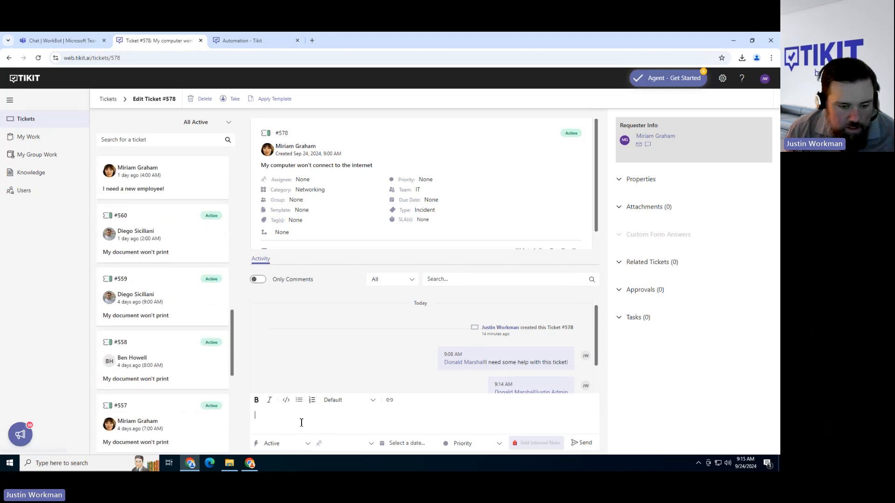
pyautogui.write('@ben')
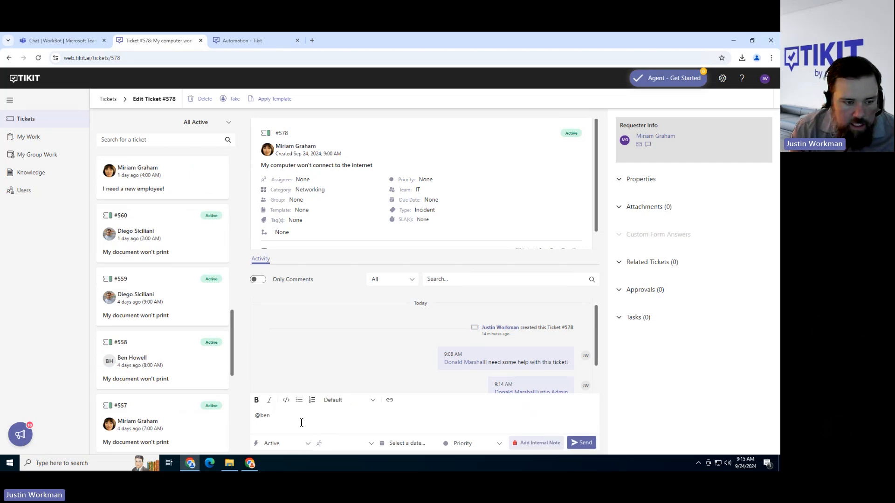
pyautogui.write(' H')
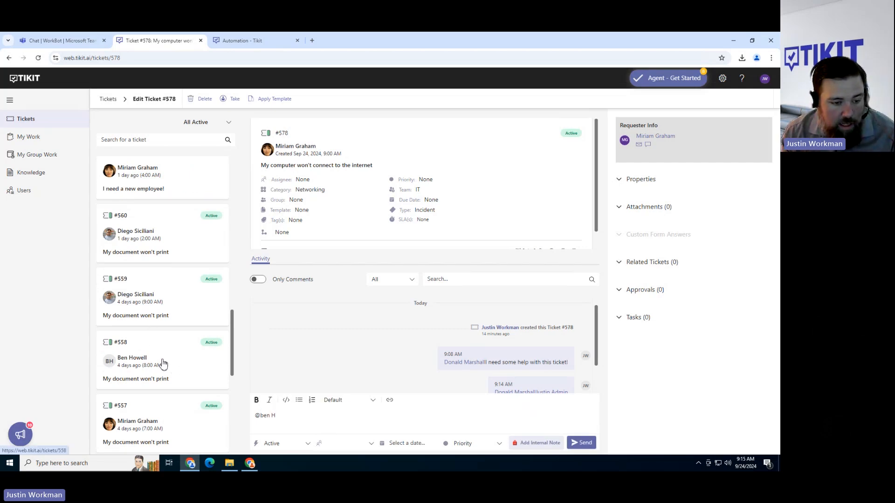
pyautogui.moveTo(278, 416); pyautogui.dragTo(250, 423)
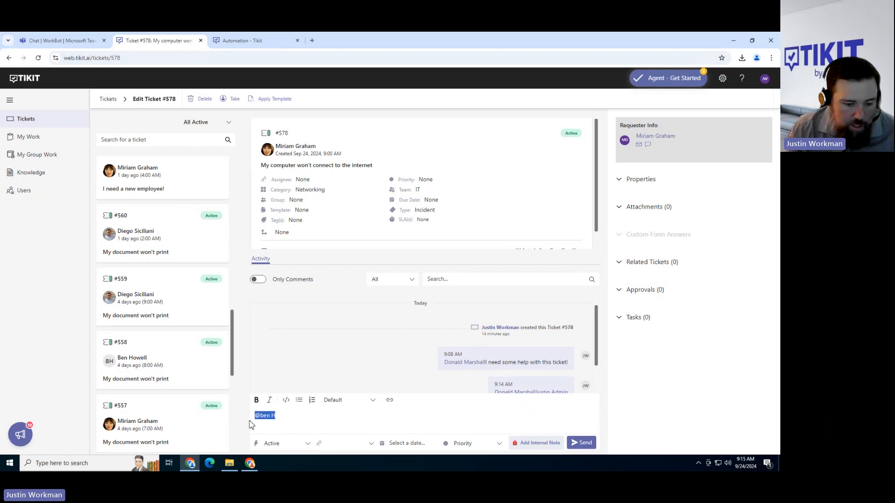
pyautogui.press('BackSpace')
pyautogui.write('@')
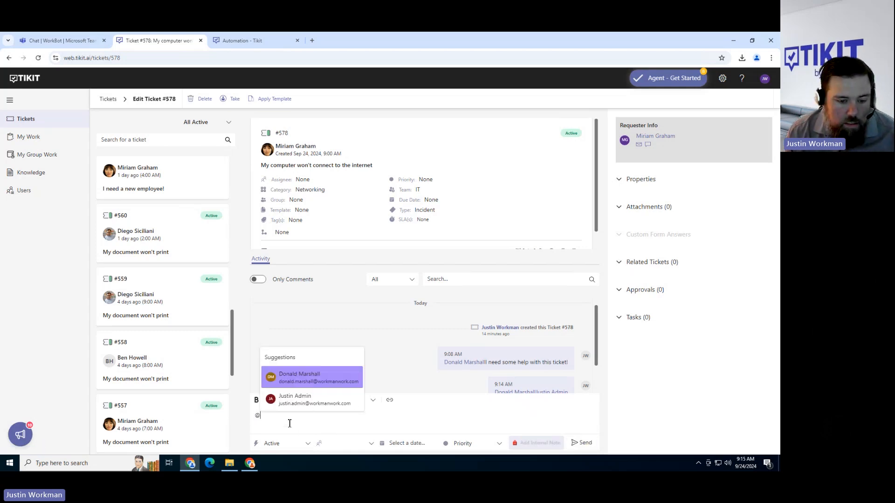
pyautogui.press('BackSpace')
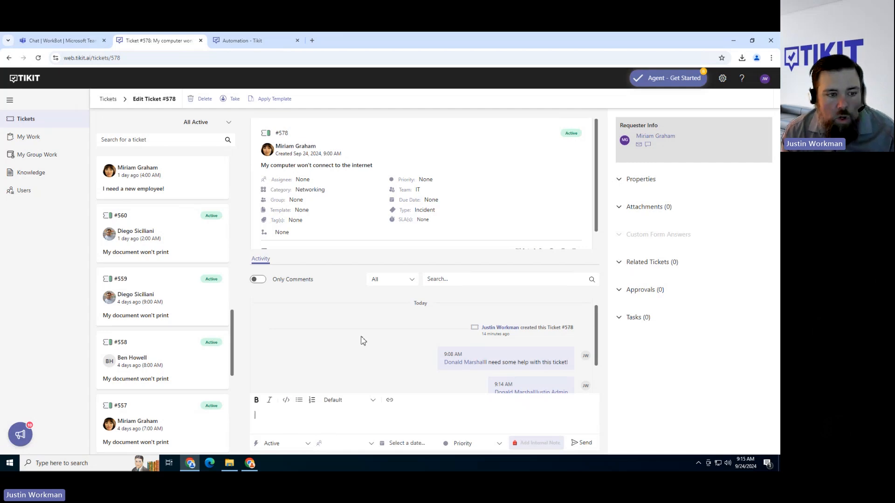
# Step: Leave ticket #578, briefly open the My Work list, and return to the main list of active tickets
pyautogui.scroll(10, 179, 331)
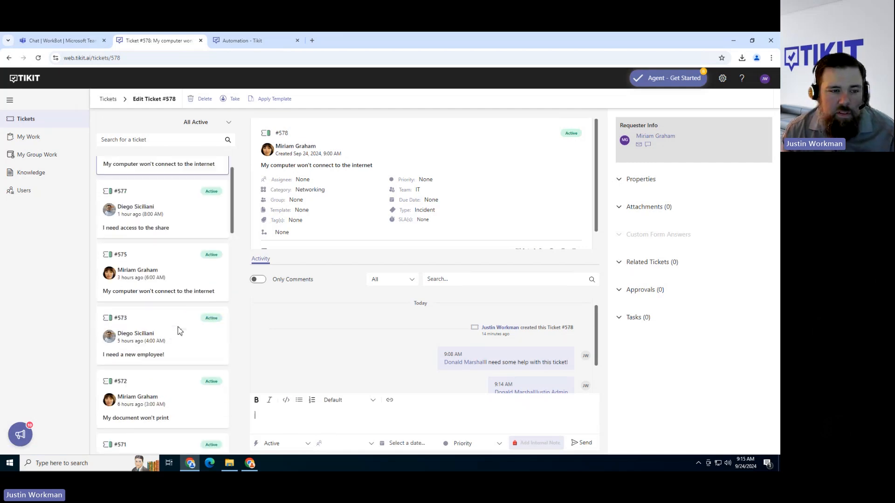
pyautogui.scroll(1, 178, 332)
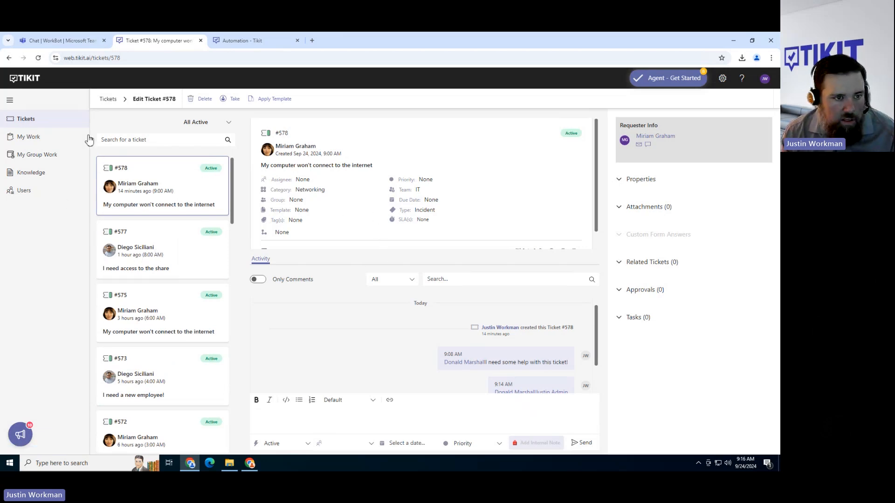
pyautogui.click(37, 141)
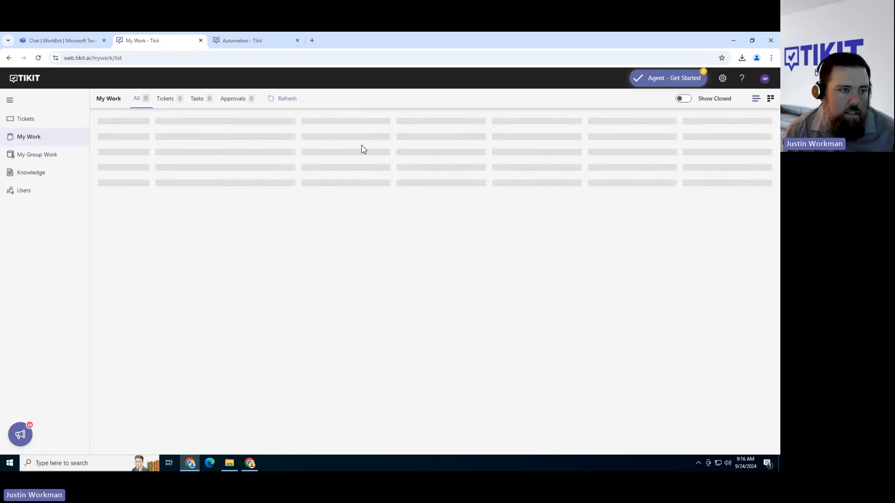
pyautogui.click(34, 120)
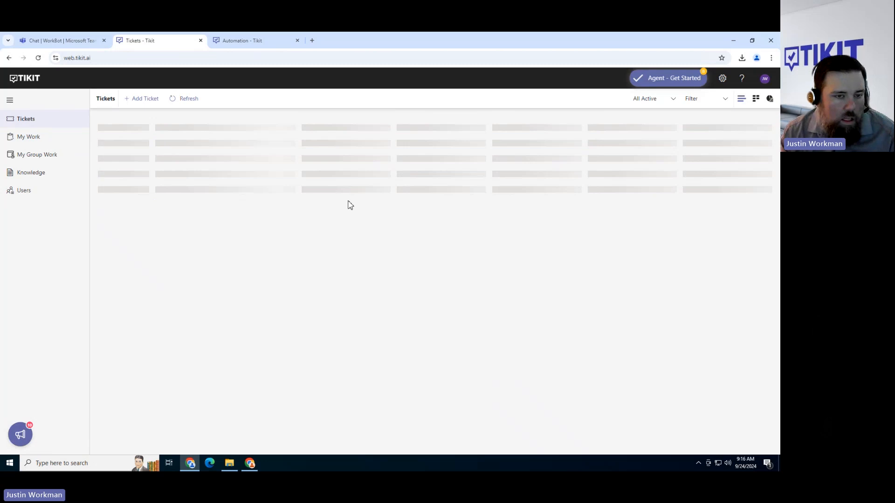